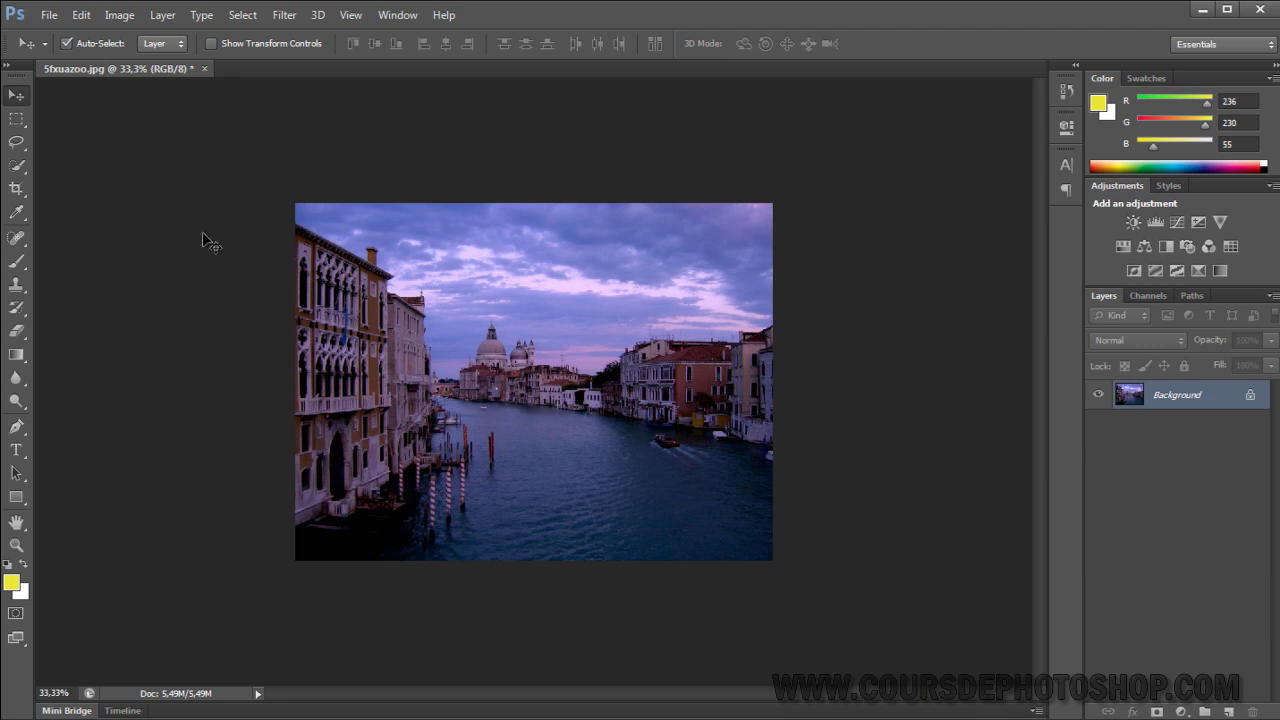
With the Crop tool, extend the crop box past all four photo edges for a transparent border
{"action": "left_click", "coordinate": [16, 188]}
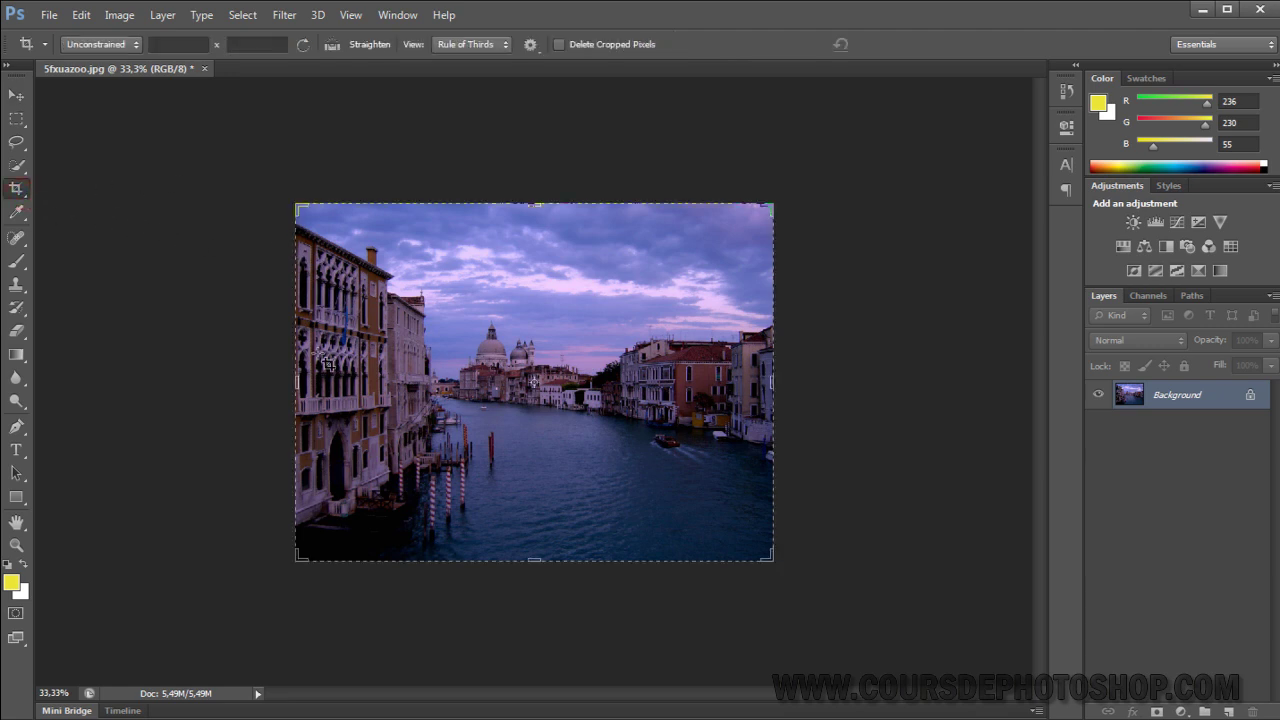
{"action": "left_click_drag", "start_coordinate": [297, 381], "coordinate": [240, 381]}
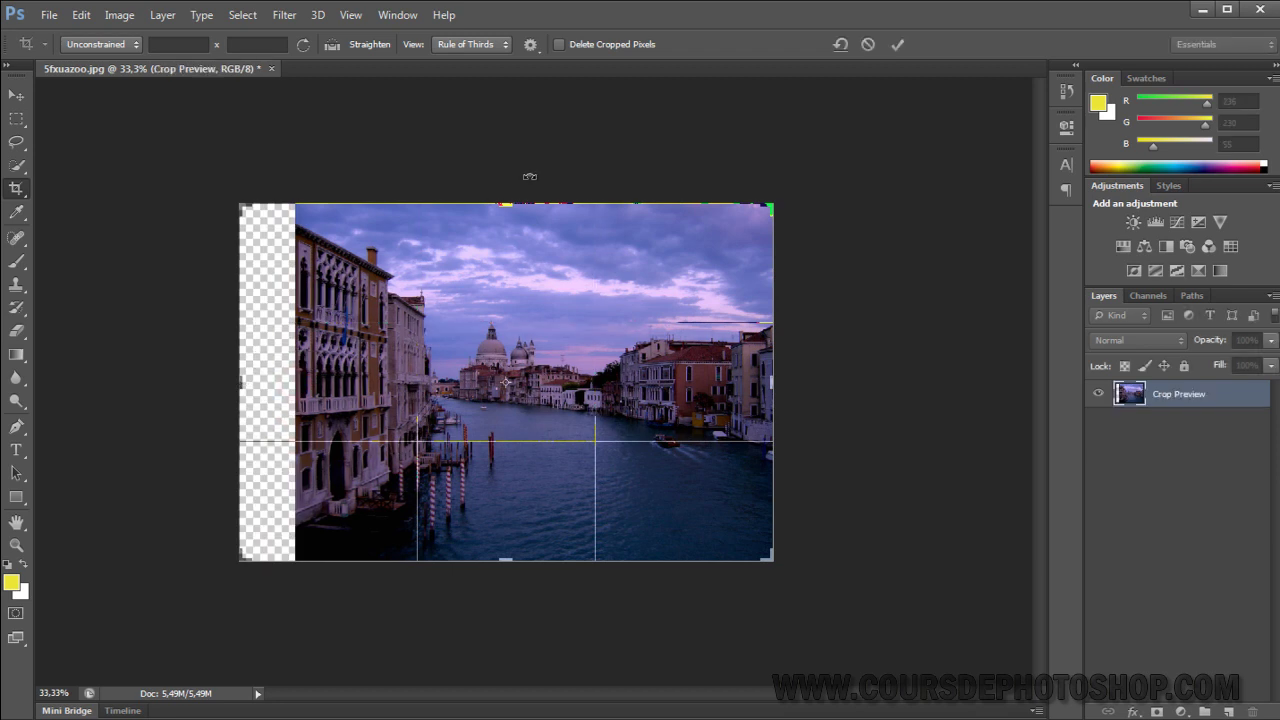
{"action": "left_click_drag", "start_coordinate": [509, 205], "coordinate": [509, 165]}
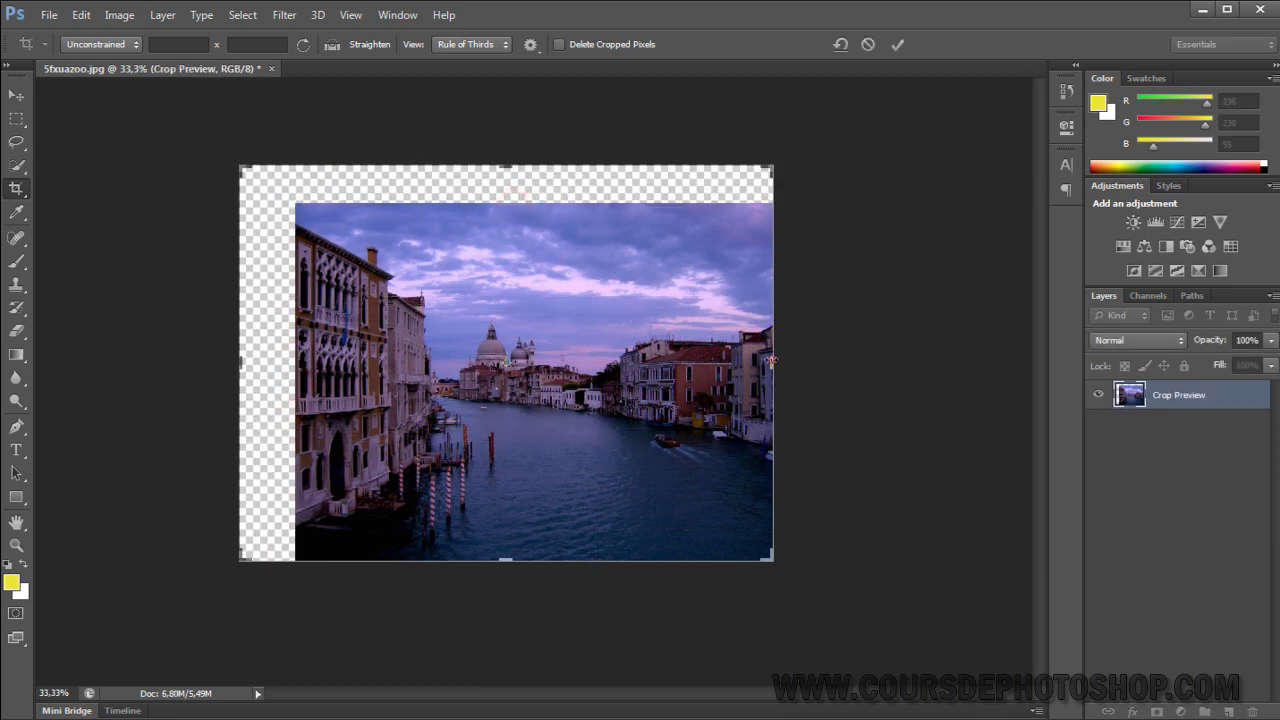
{"action": "left_click_drag", "start_coordinate": [772, 361], "coordinate": [798, 361]}
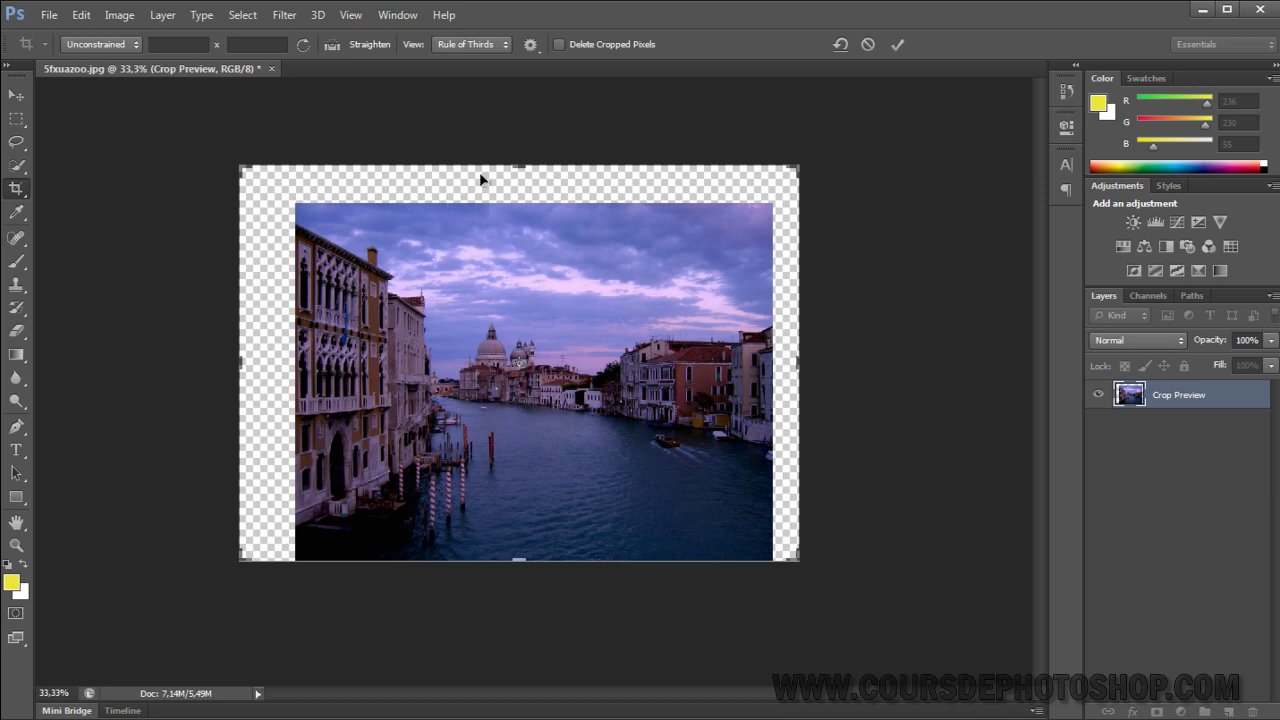
{"action": "left_click_drag", "start_coordinate": [513, 168], "coordinate": [513, 190]}
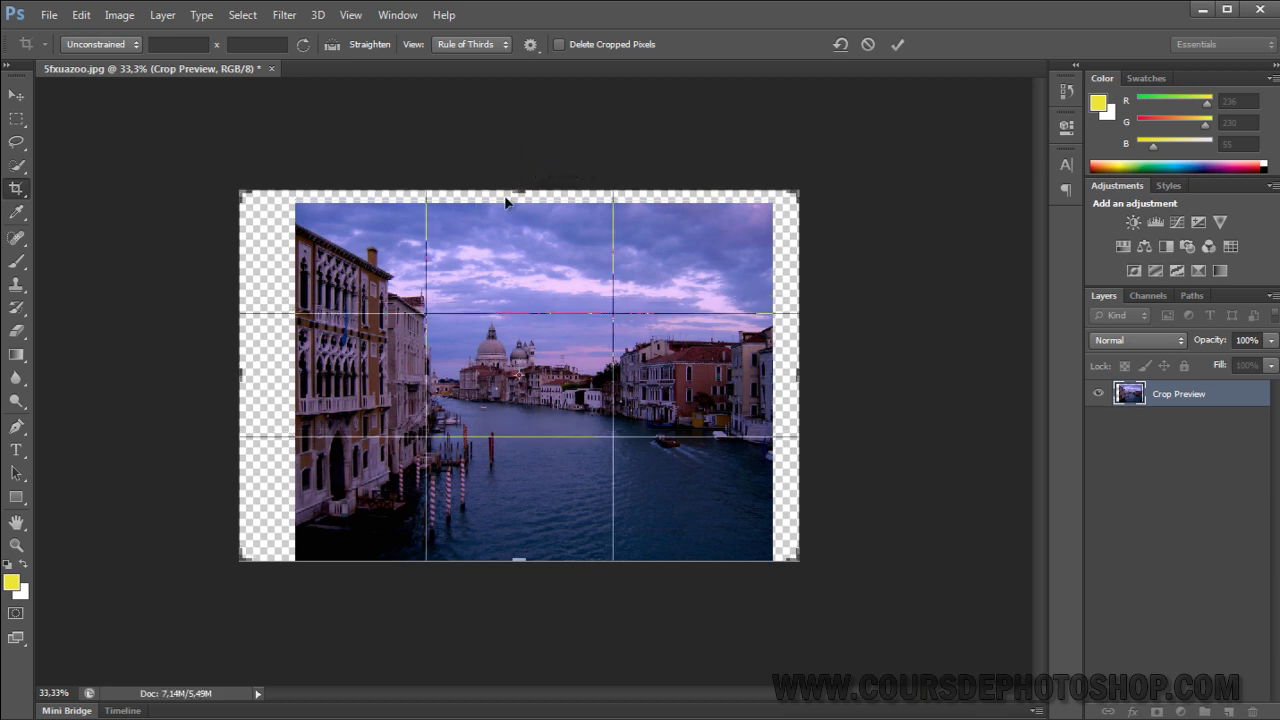
{"action": "left_click_drag", "start_coordinate": [242, 373], "coordinate": [281, 345]}
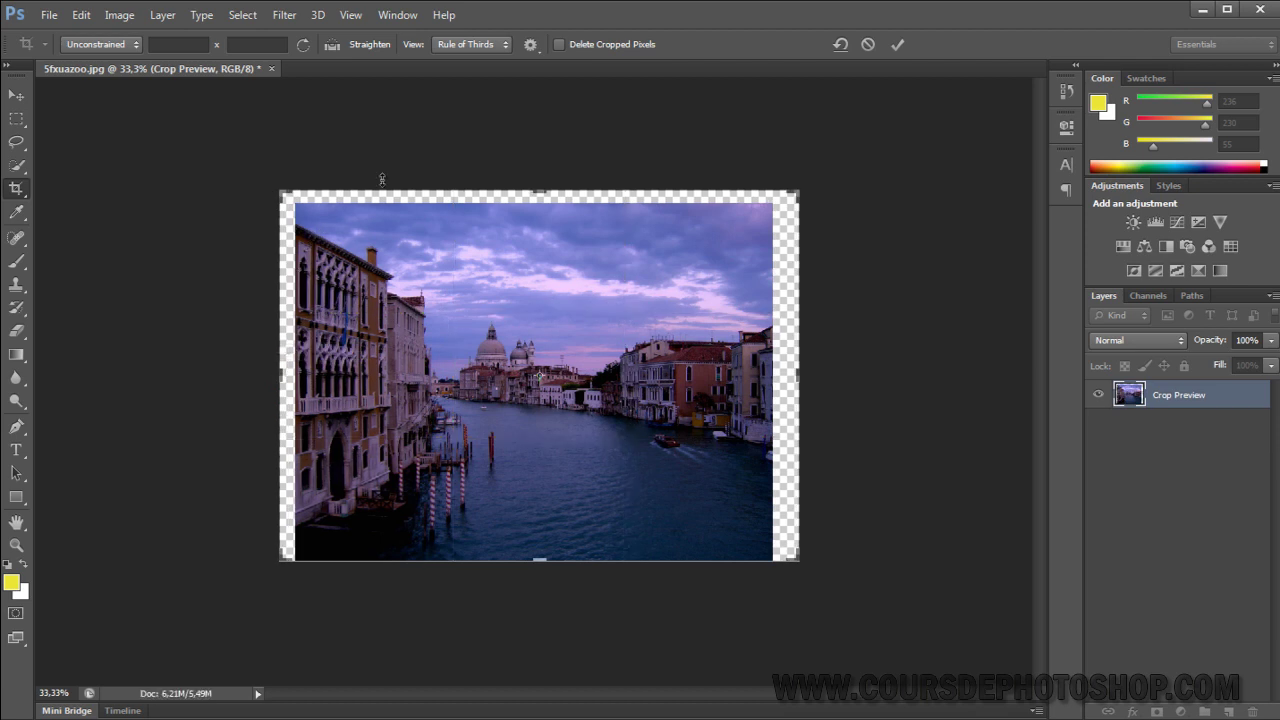
{"action": "left_click_drag", "start_coordinate": [800, 377], "coordinate": [788, 378]}
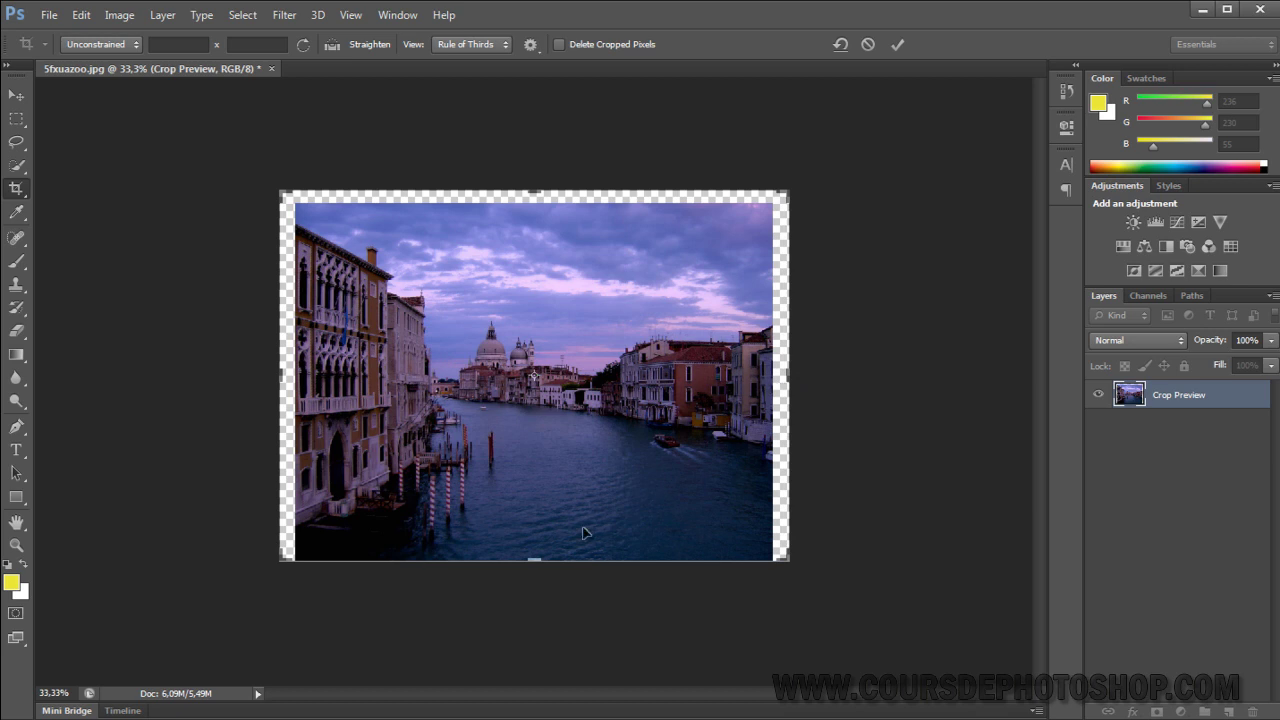
{"action": "left_click_drag", "start_coordinate": [538, 567], "coordinate": [540, 577]}
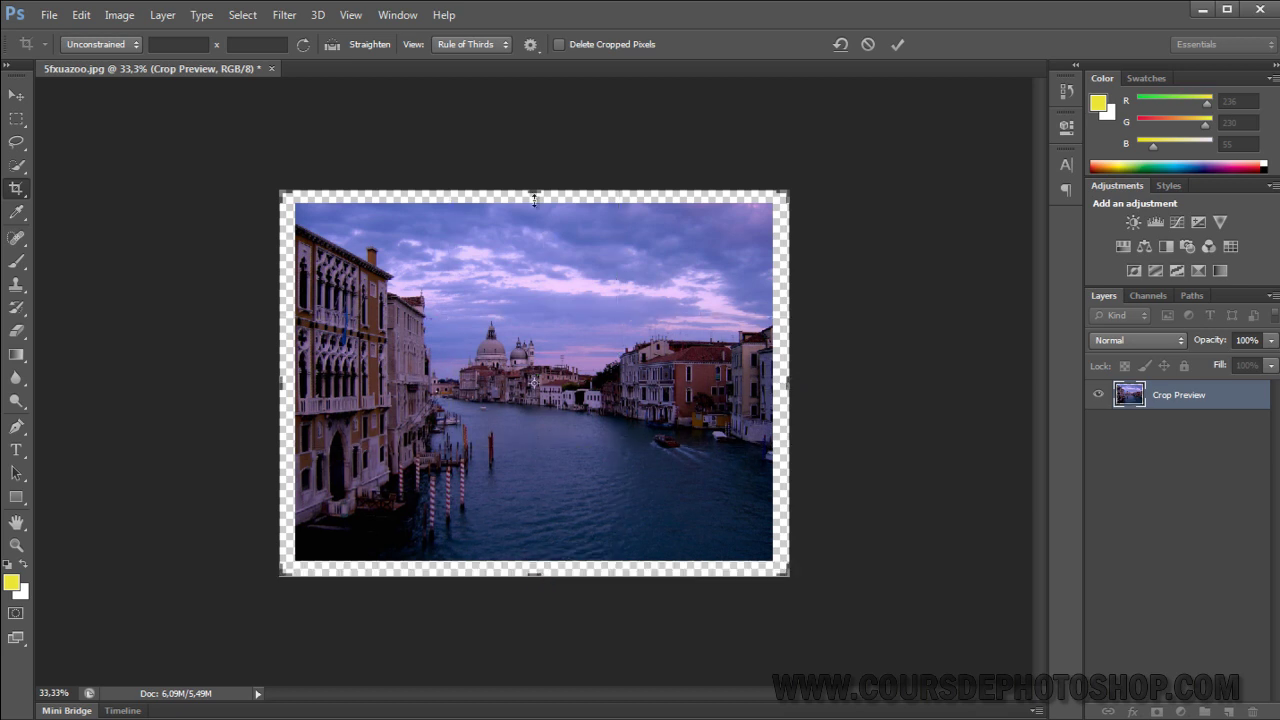
{"action": "mouse_move", "coordinate": [535, 199]}
{"action": "left_mouse_down"}
{"action": "mouse_move", "coordinate": [535, 178]}
{"action": "mouse_move", "coordinate": [577, 180]}
{"action": "left_mouse_up"}
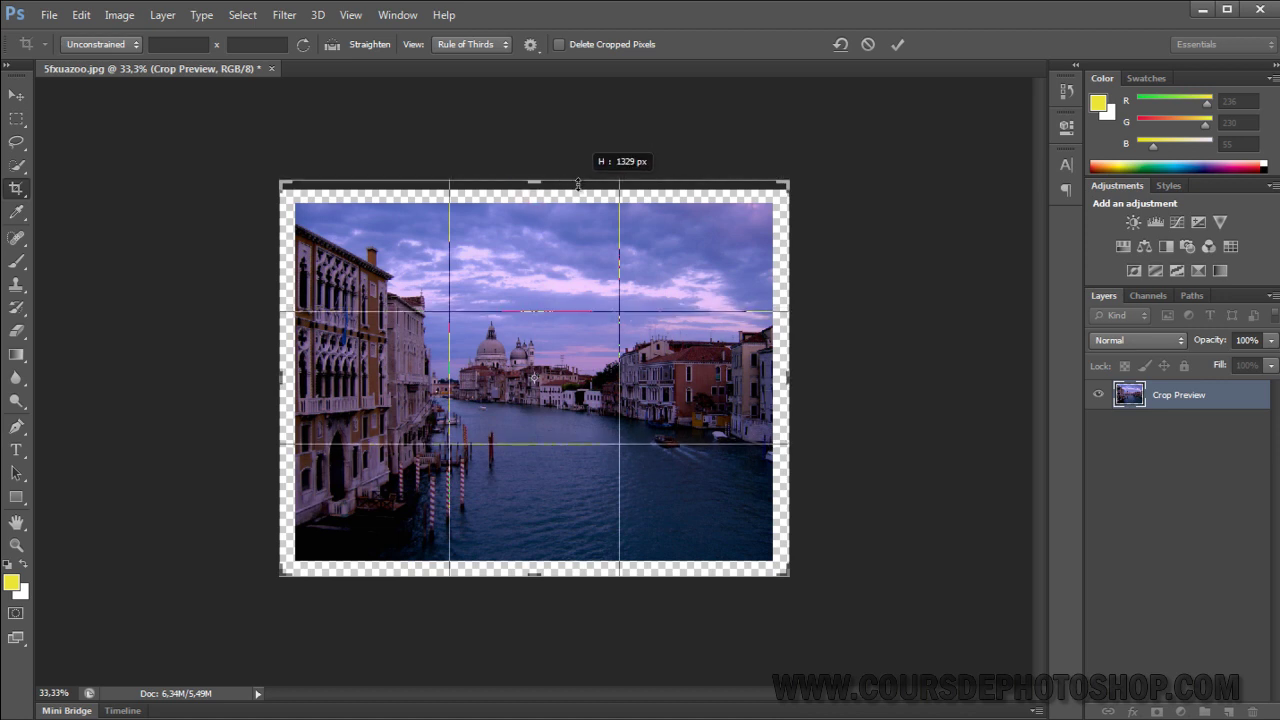
{"action": "left_click_drag", "start_coordinate": [577, 180], "coordinate": [580, 187]}
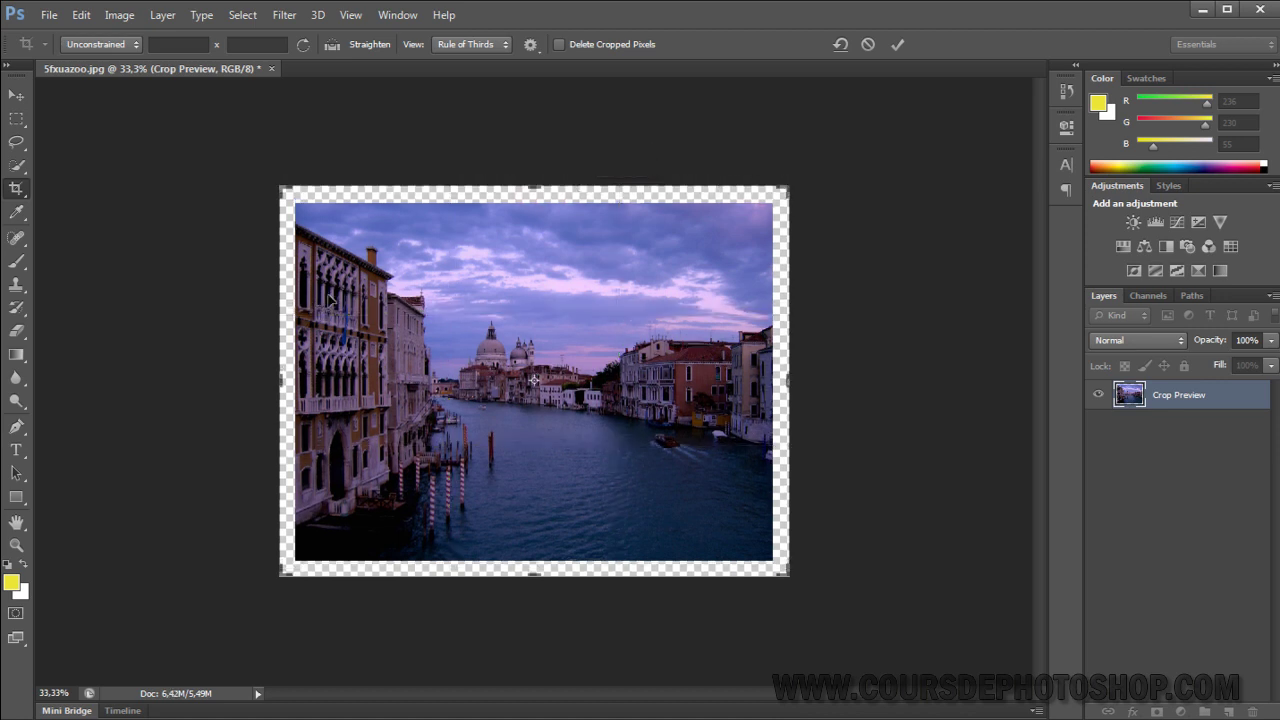
Cancel the crop and bring up Canvas Size for the 1600 × 1200 photo
{"action": "key", "text": "Escape"}
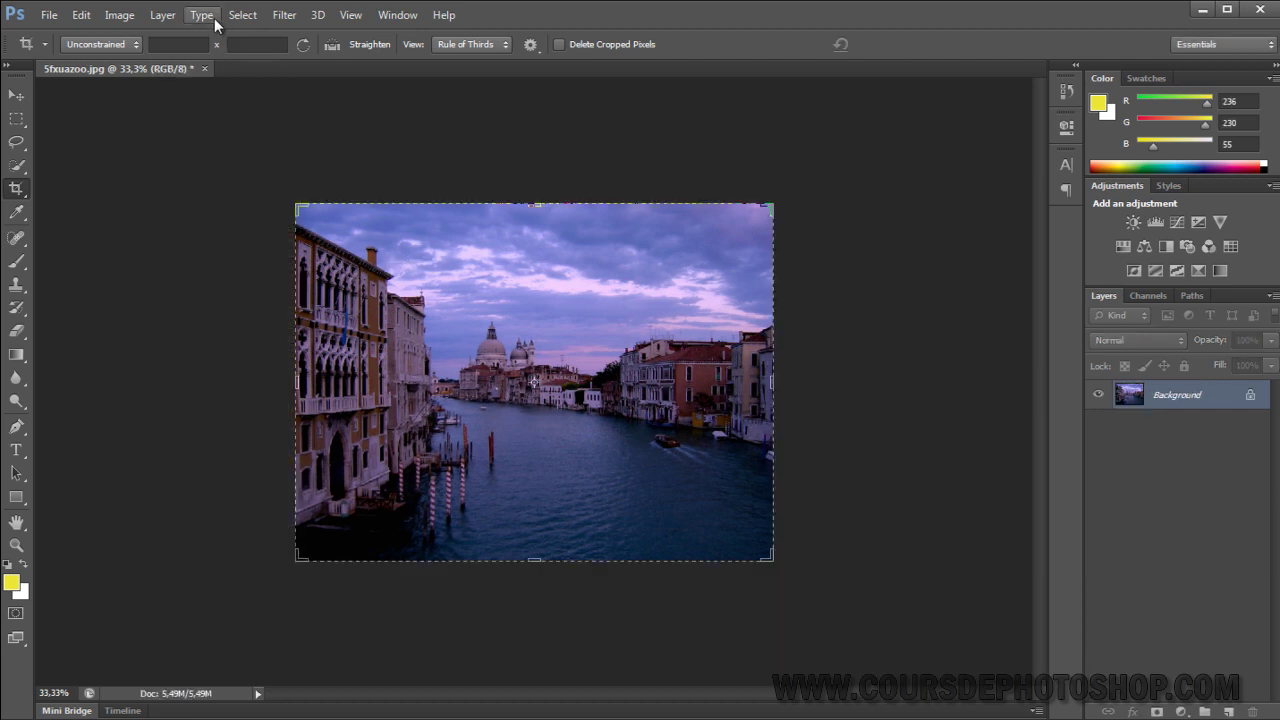
{"action": "left_click", "coordinate": [119, 15]}
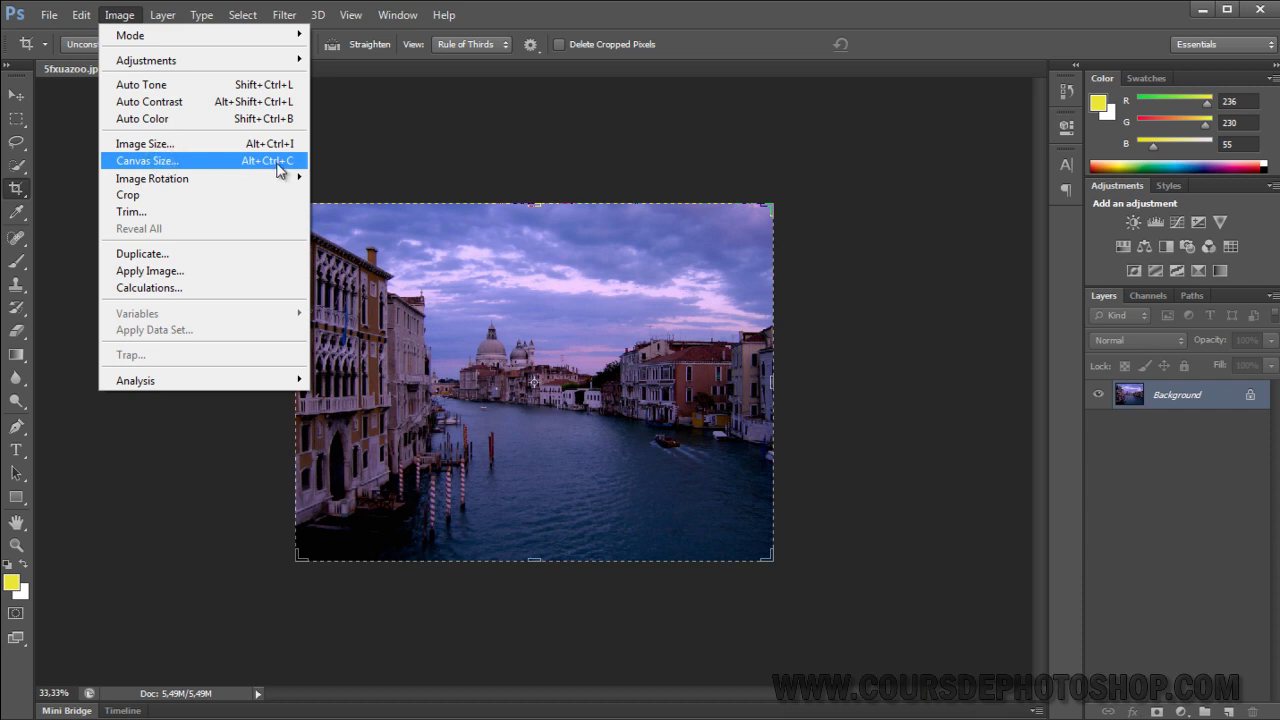
{"action": "left_click", "coordinate": [289, 168]}
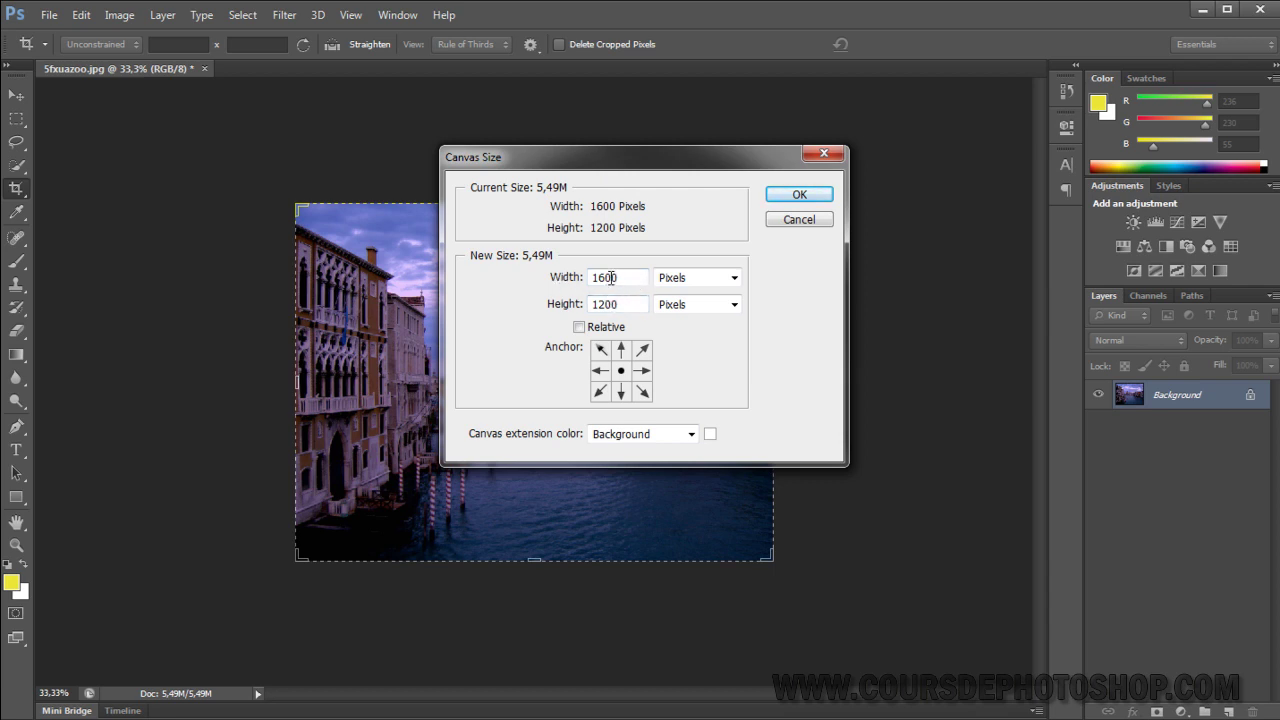
Set the canvas width to 1640 and height to 1240 pixels
{"action": "left_click_drag", "start_coordinate": [605, 279], "coordinate": [625, 279]}
{"action": "type", "text": "4"}
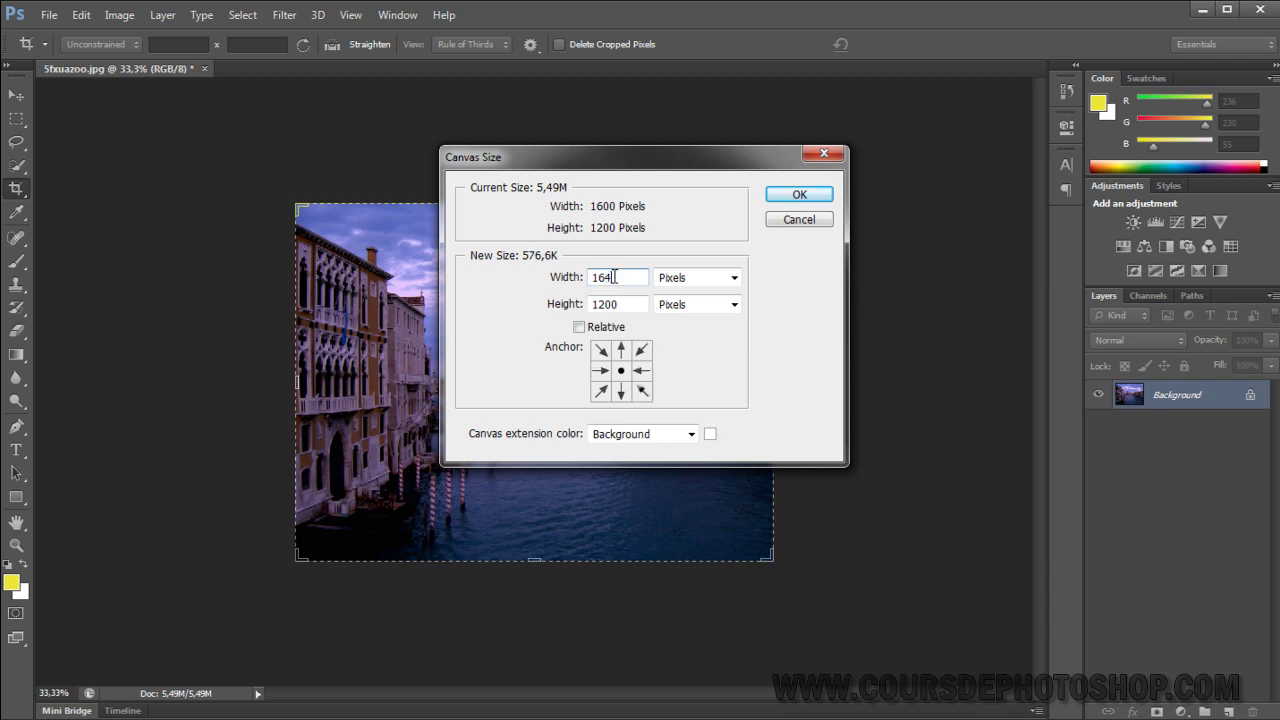
{"action": "type", "text": "0"}
{"action": "left_click_drag", "start_coordinate": [608, 303], "coordinate": [635, 305]}
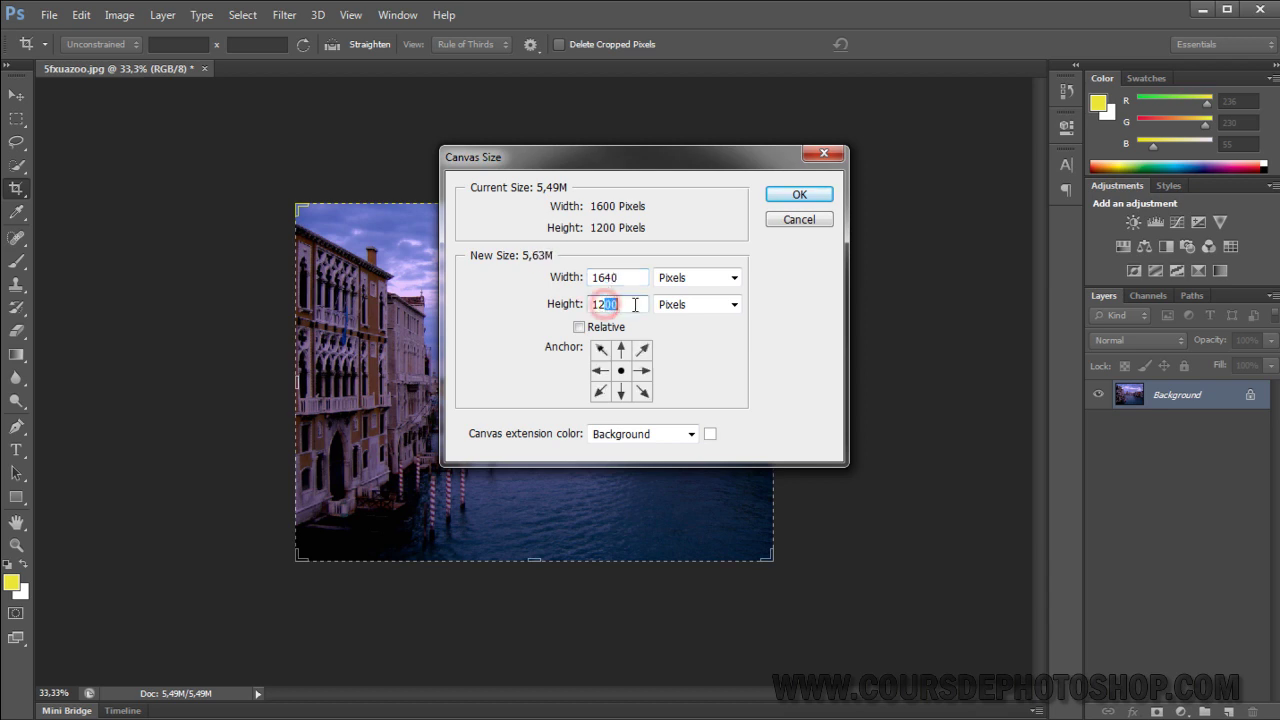
{"action": "type", "text": "40"}
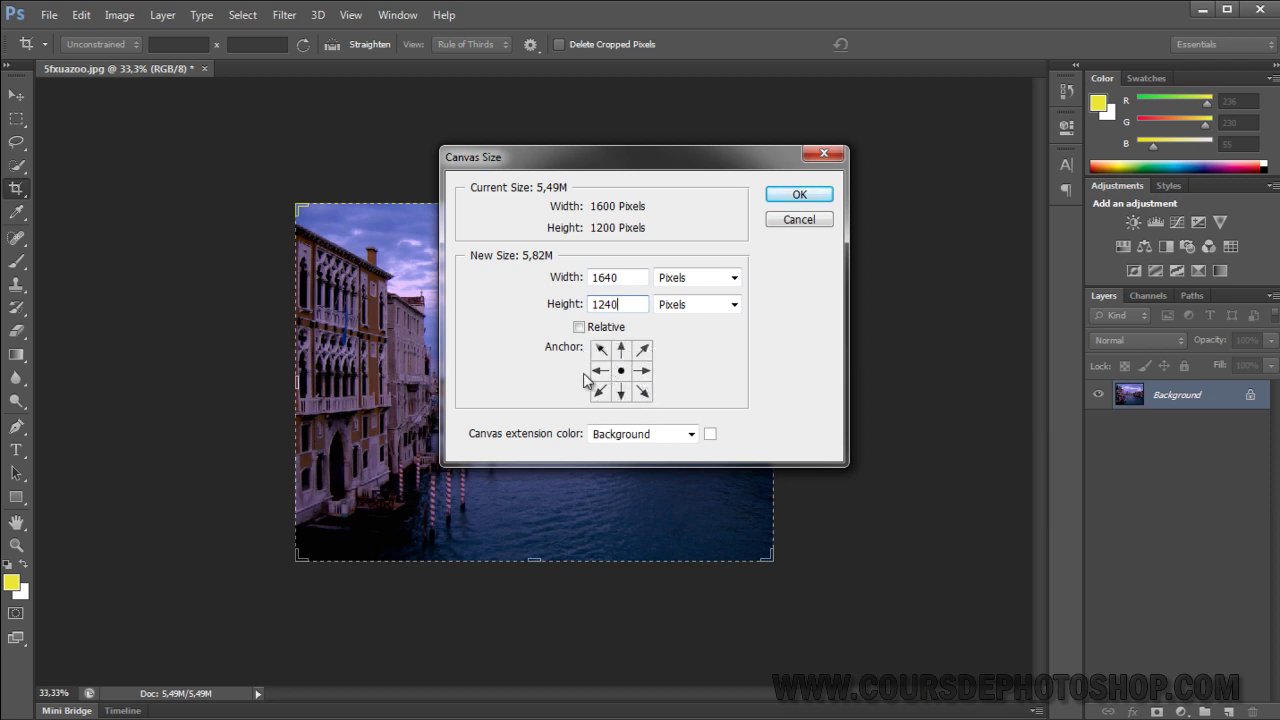
Try several anchor positions, settle on the centre anchor, and bring up the extension colour picker
{"action": "left_click", "coordinate": [622, 350]}
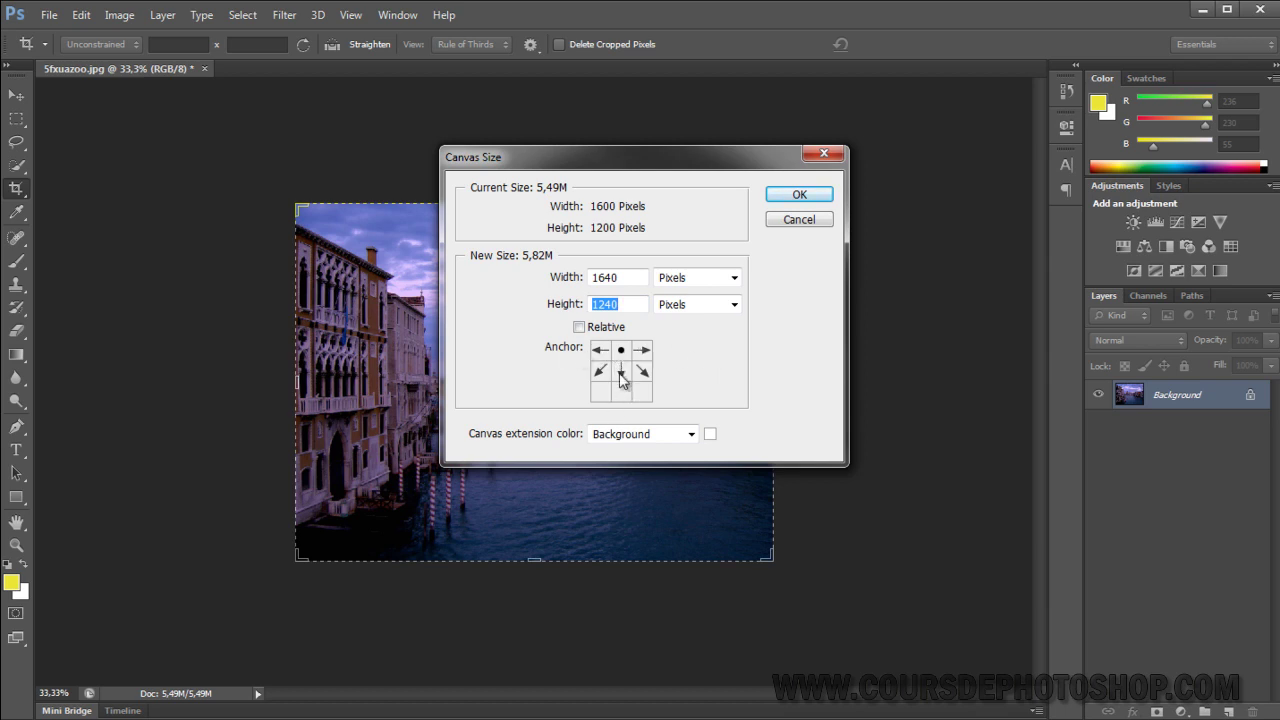
{"action": "left_click", "coordinate": [642, 350]}
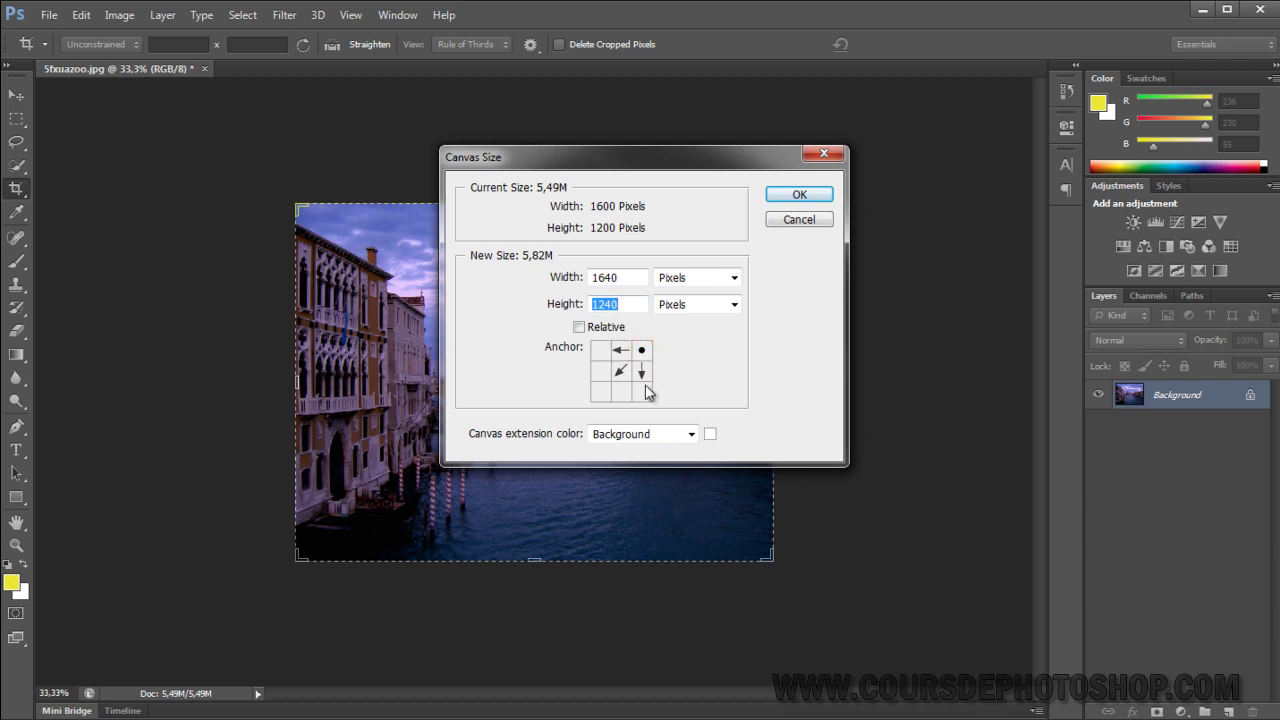
{"action": "left_click", "coordinate": [643, 388]}
{"action": "left_click", "coordinate": [598, 390]}
{"action": "left_click", "coordinate": [600, 352]}
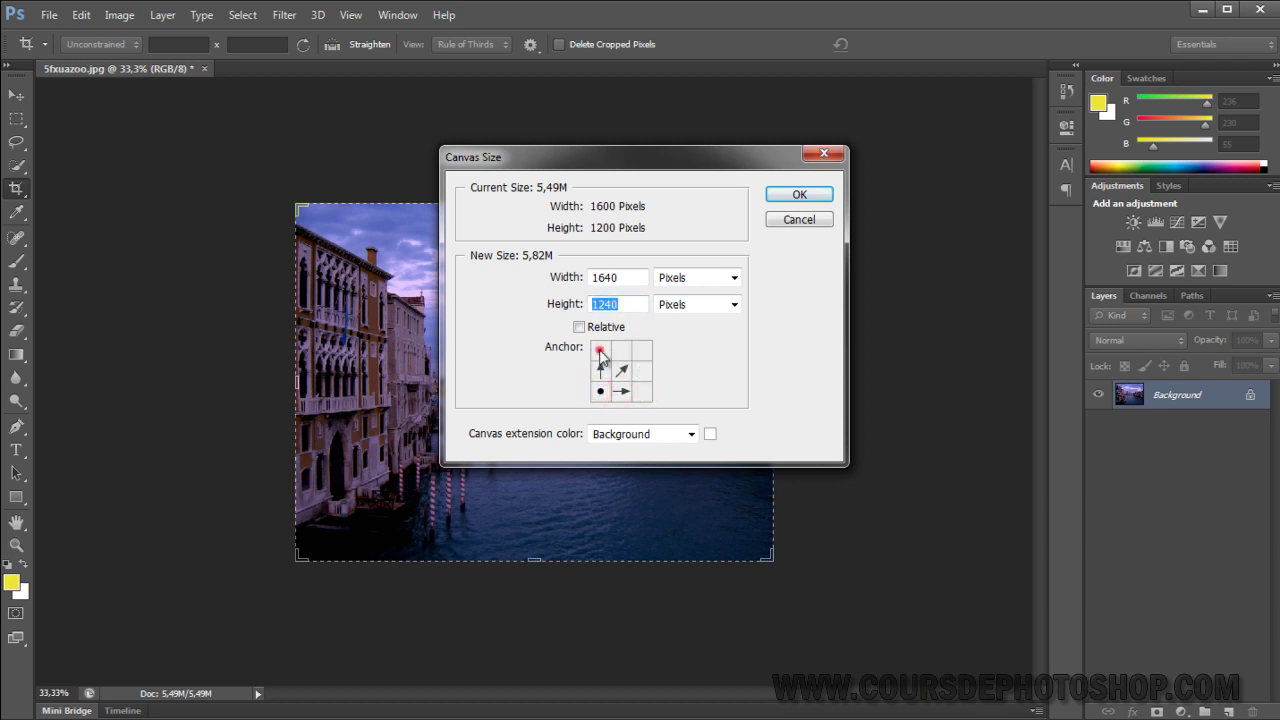
{"action": "left_click", "coordinate": [620, 350]}
{"action": "left_click", "coordinate": [620, 352]}
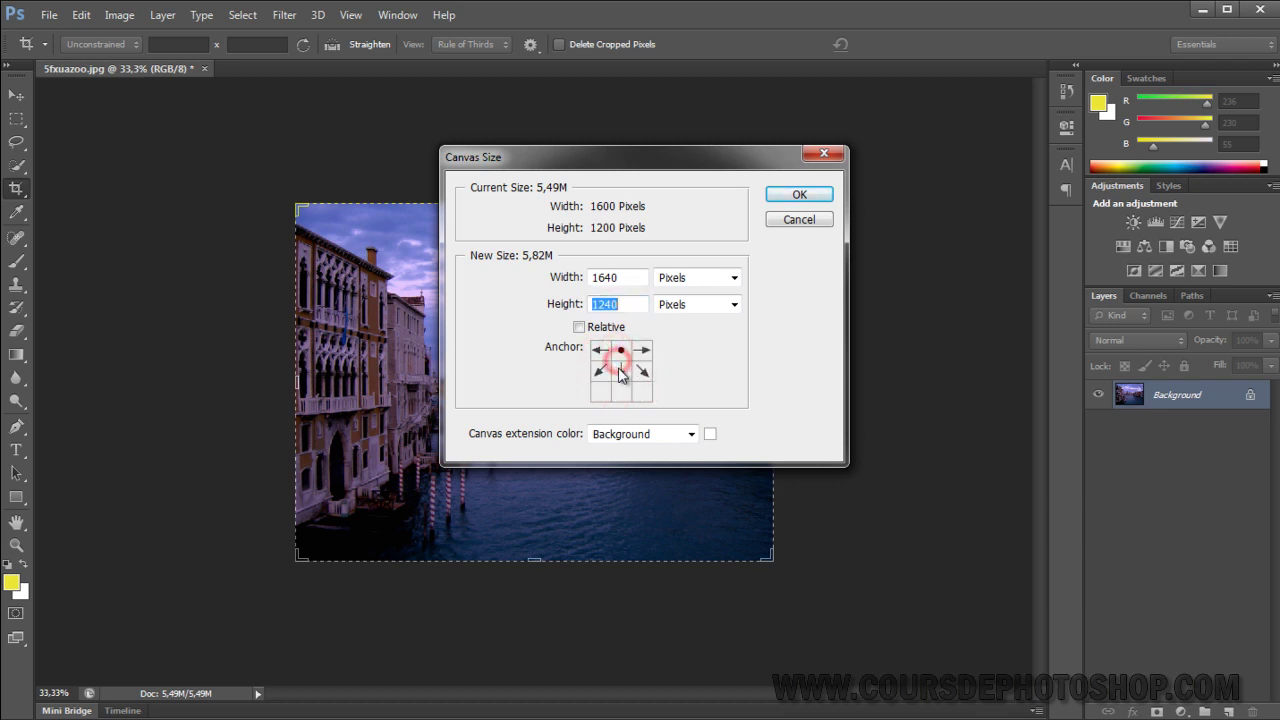
{"action": "left_click", "coordinate": [598, 328]}
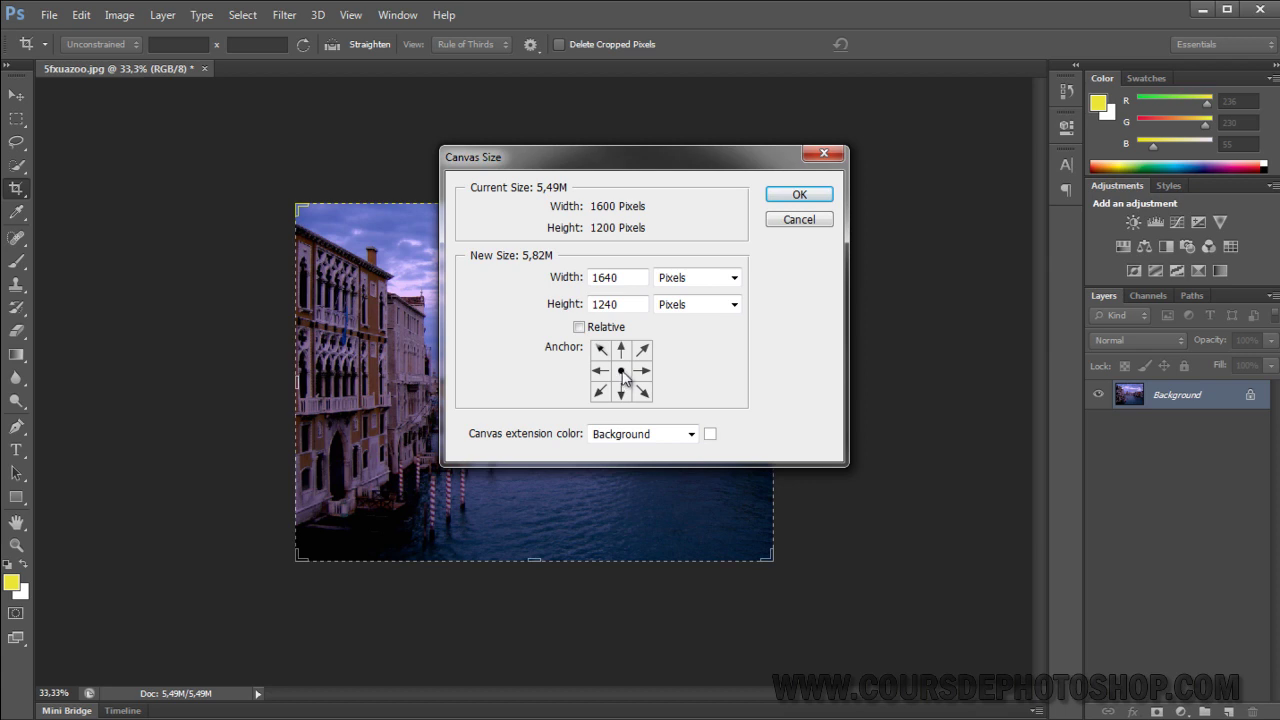
{"action": "left_click", "coordinate": [622, 371]}
{"action": "left_click", "coordinate": [710, 434]}
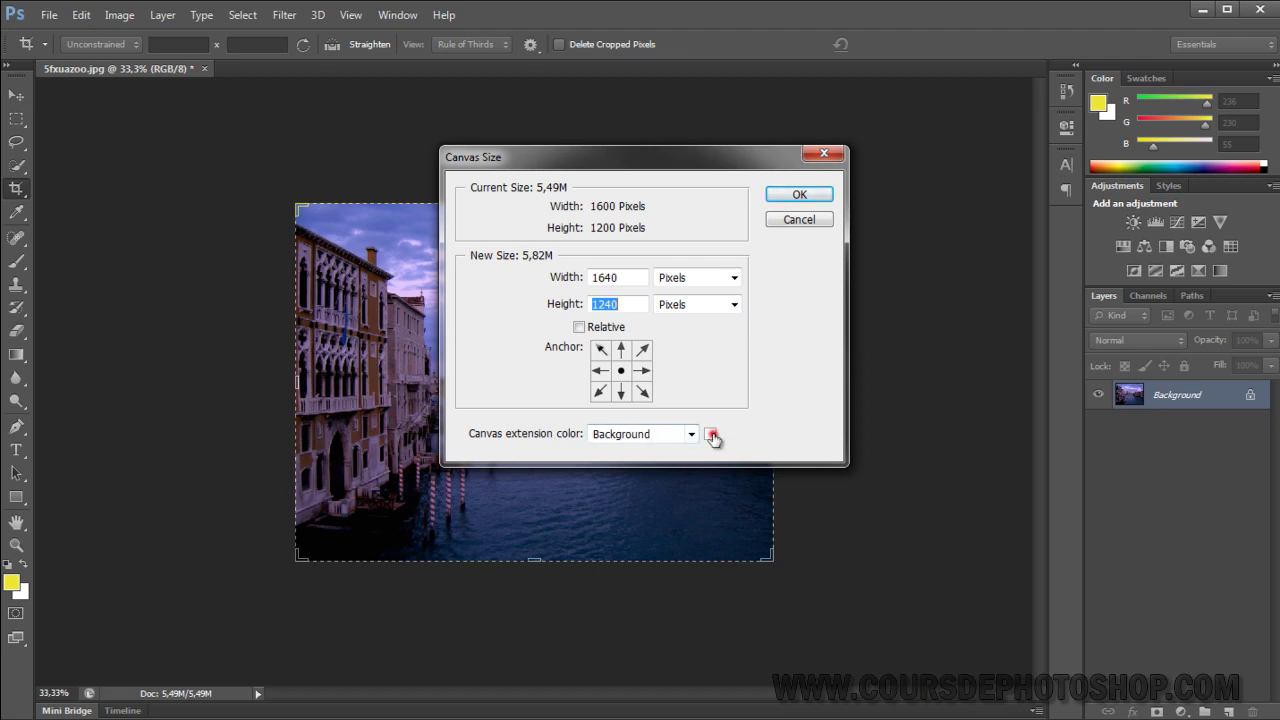
{"action": "left_click", "coordinate": [611, 330]}
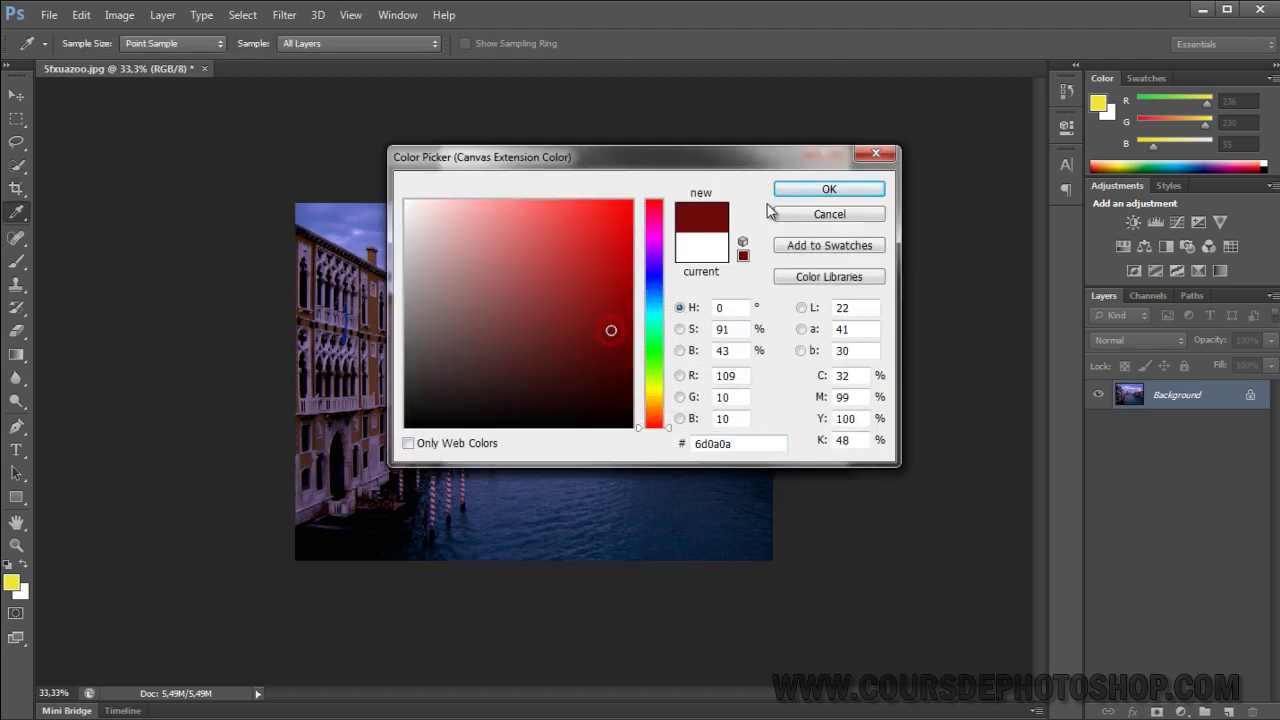
Cancel the first dark red choice and reopen the canvas extension colour picker
{"action": "left_click", "coordinate": [797, 214]}
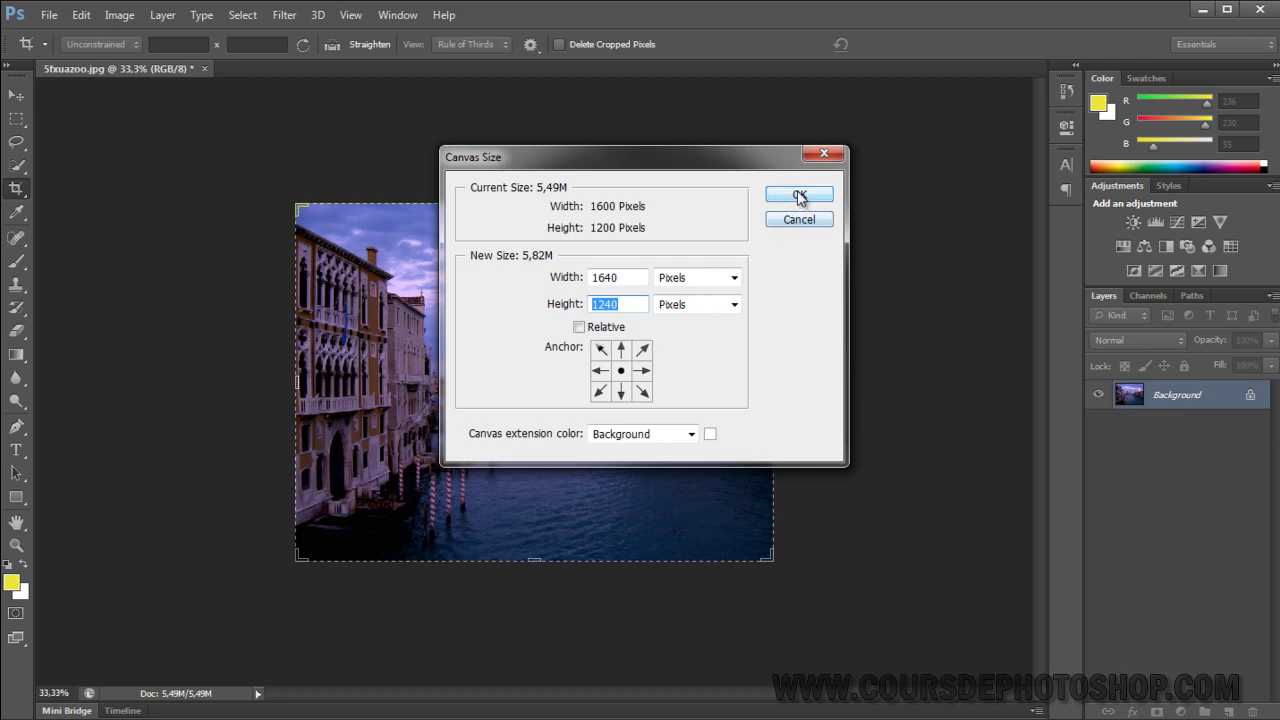
{"action": "left_click", "coordinate": [711, 434]}
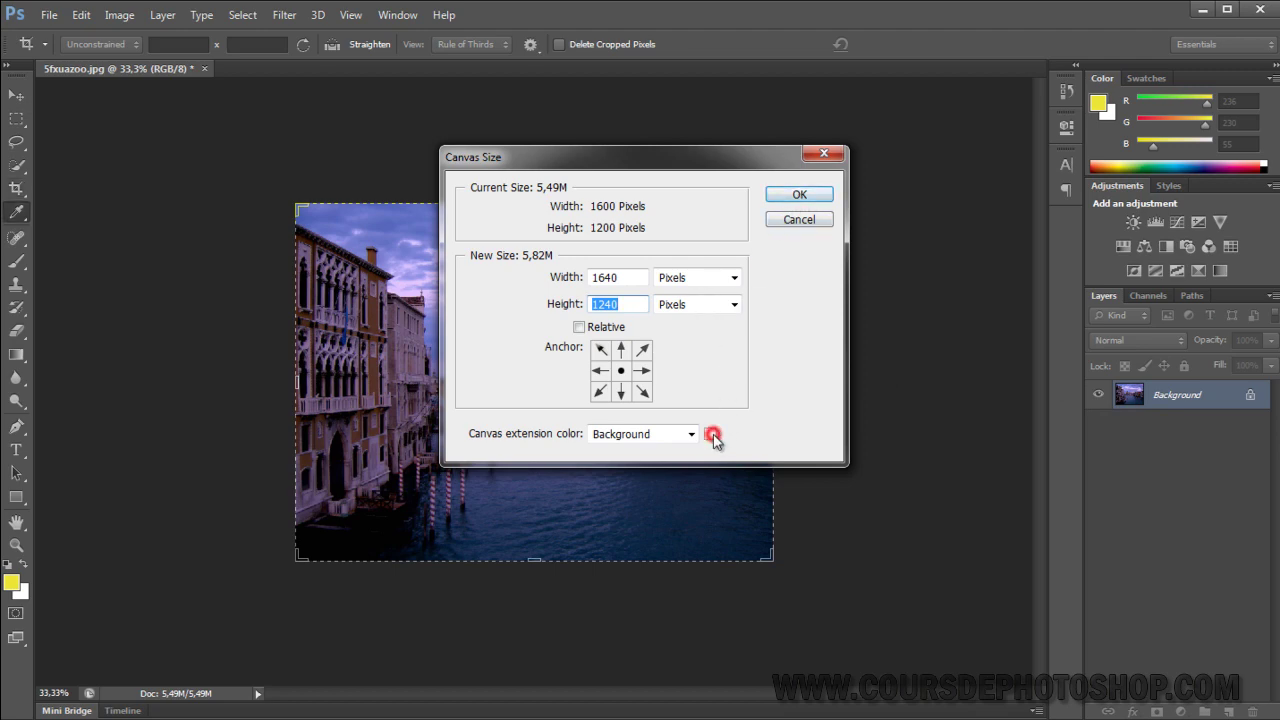
Pick dark red #660000 as the extension colour and apply the 1640 × 1240 canvas
{"action": "mouse_move", "coordinate": [599, 288]}
{"action": "left_mouse_down"}
{"action": "mouse_move", "coordinate": [637, 268]}
{"action": "mouse_move", "coordinate": [611, 337]}
{"action": "mouse_move", "coordinate": [632, 337]}
{"action": "left_mouse_up"}
{"action": "left_click", "coordinate": [829, 189]}
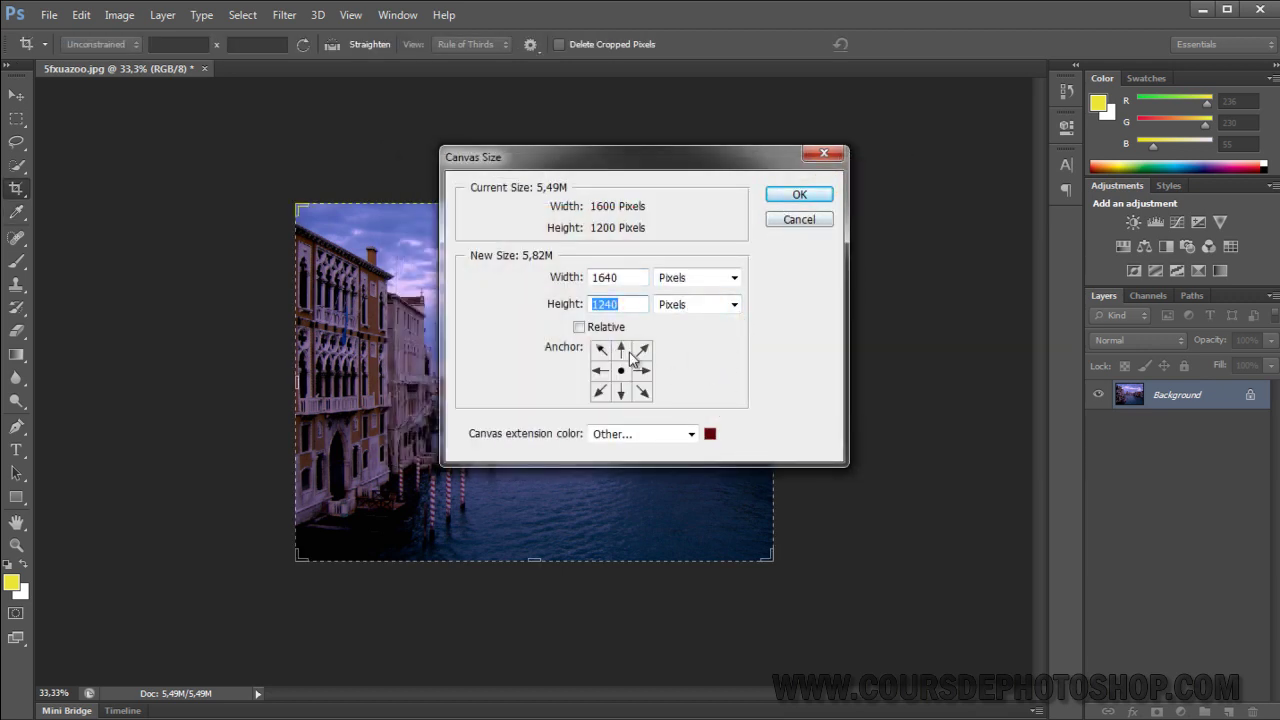
{"action": "left_click", "coordinate": [814, 194]}
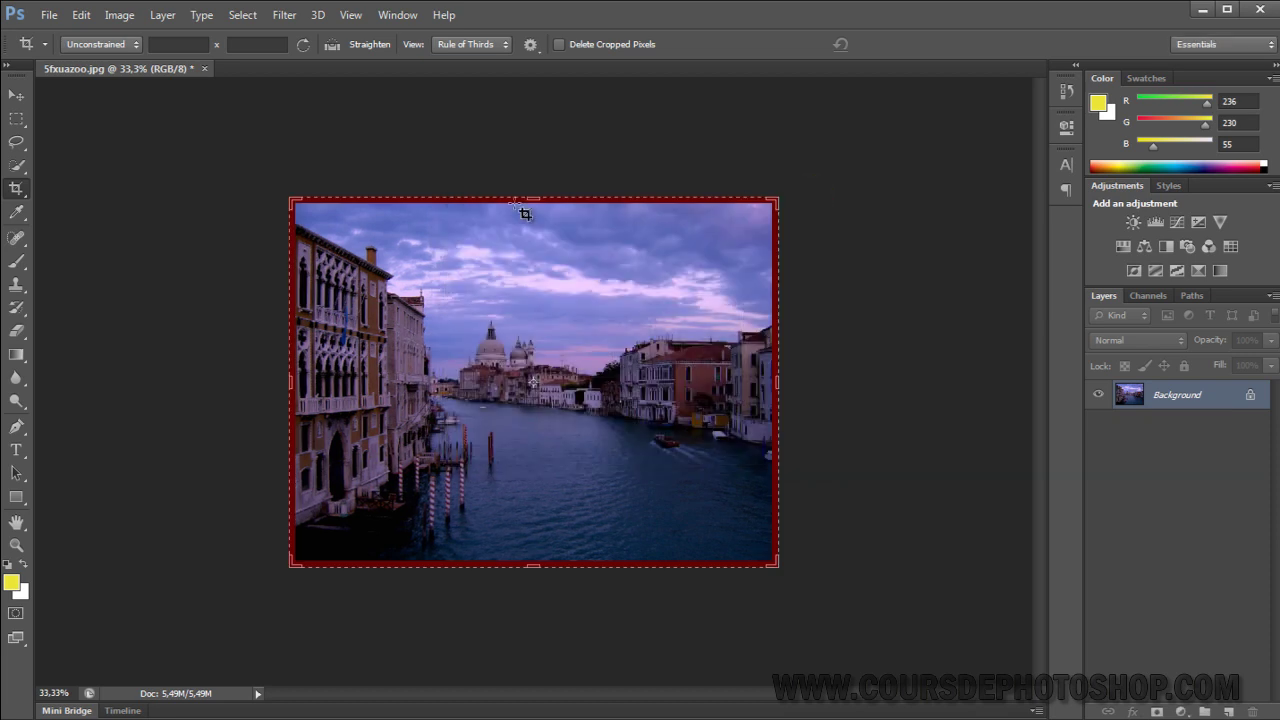
Try dragging the photo with the Move tool and dismiss the locked-layer error
{"action": "left_click", "coordinate": [16, 94]}
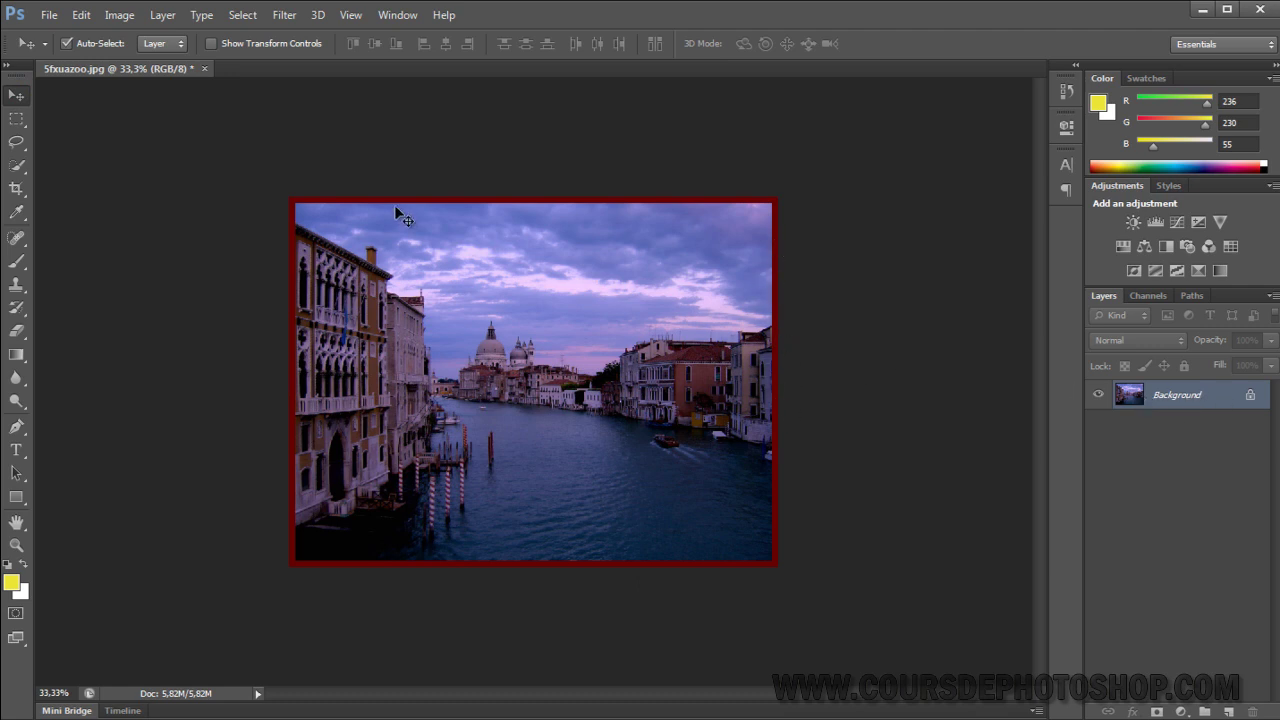
{"action": "left_click_drag", "start_coordinate": [398, 252], "coordinate": [514, 264]}
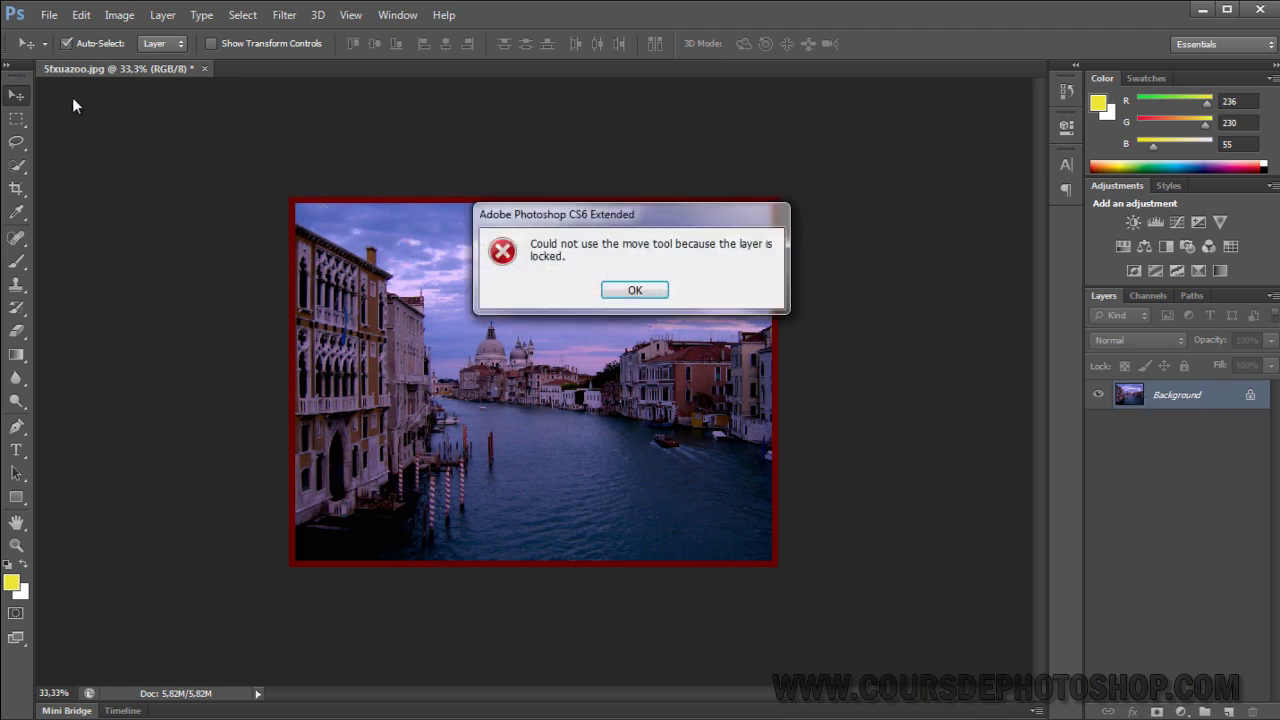
{"action": "left_click", "coordinate": [636, 290]}
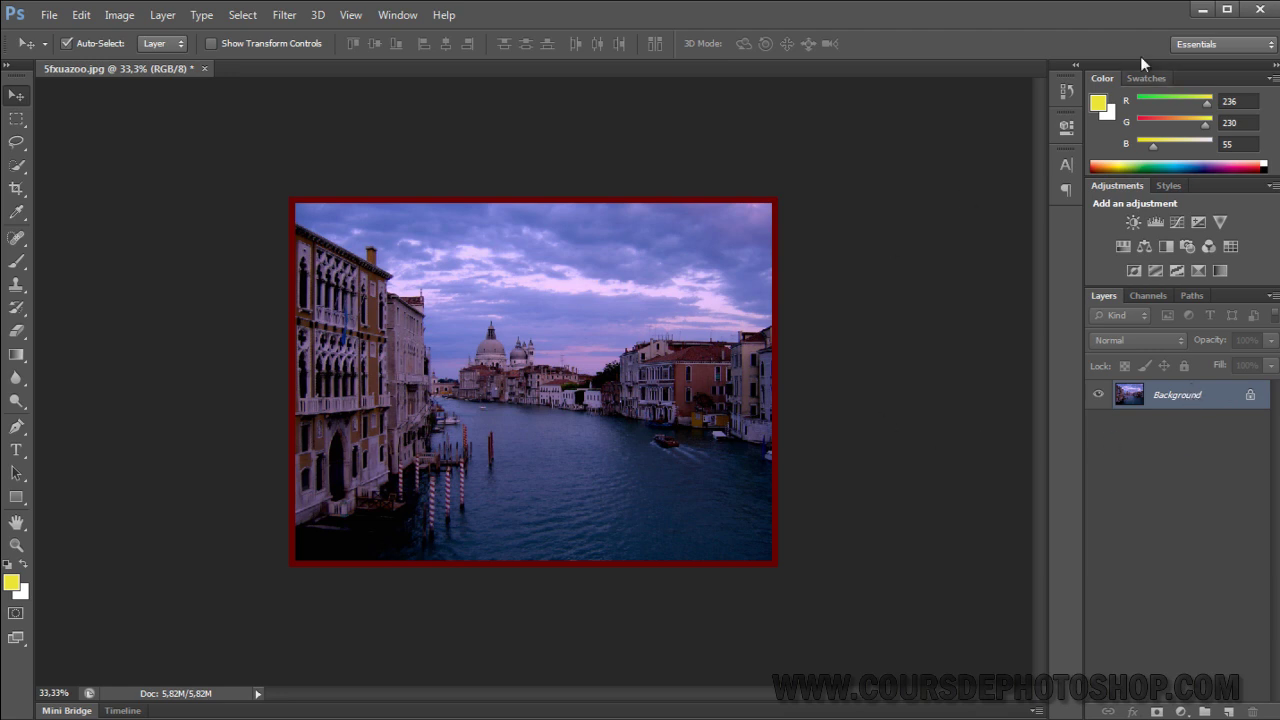
Revert to the original snapshot in History, removing the dark red border
{"action": "left_click", "coordinate": [1066, 90]}
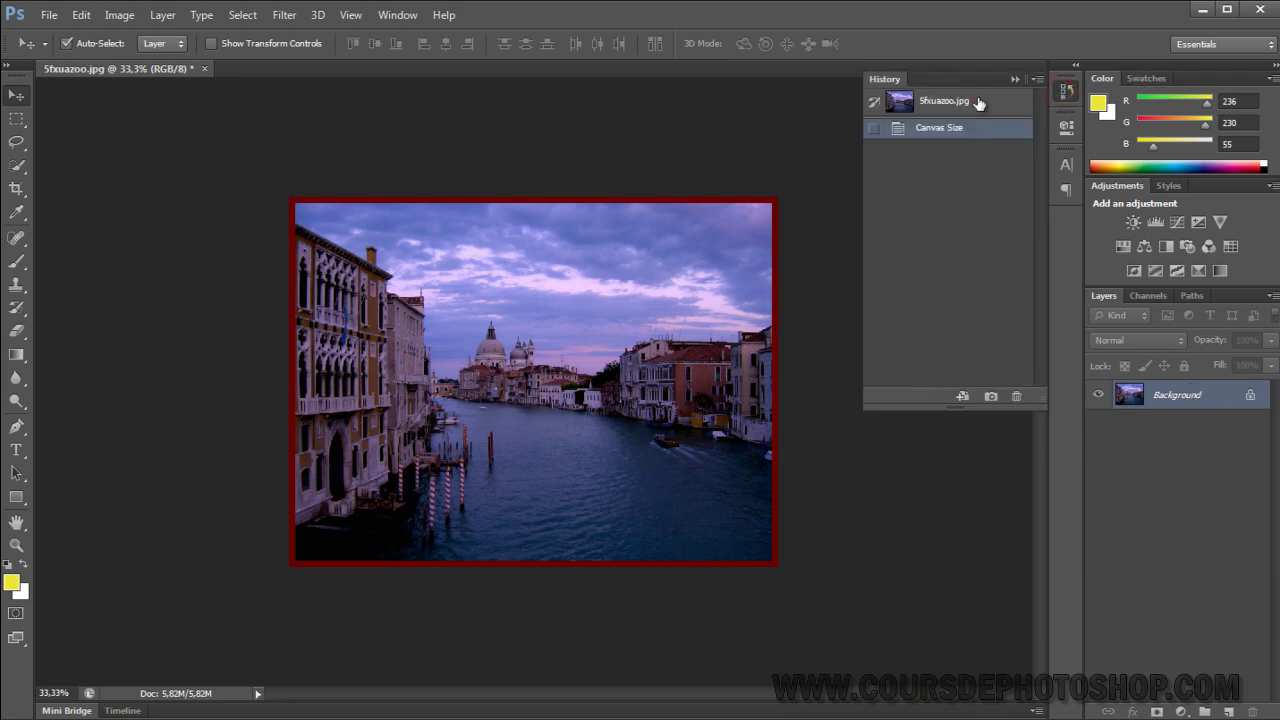
{"action": "left_click", "coordinate": [979, 102]}
{"action": "left_click", "coordinate": [943, 514]}
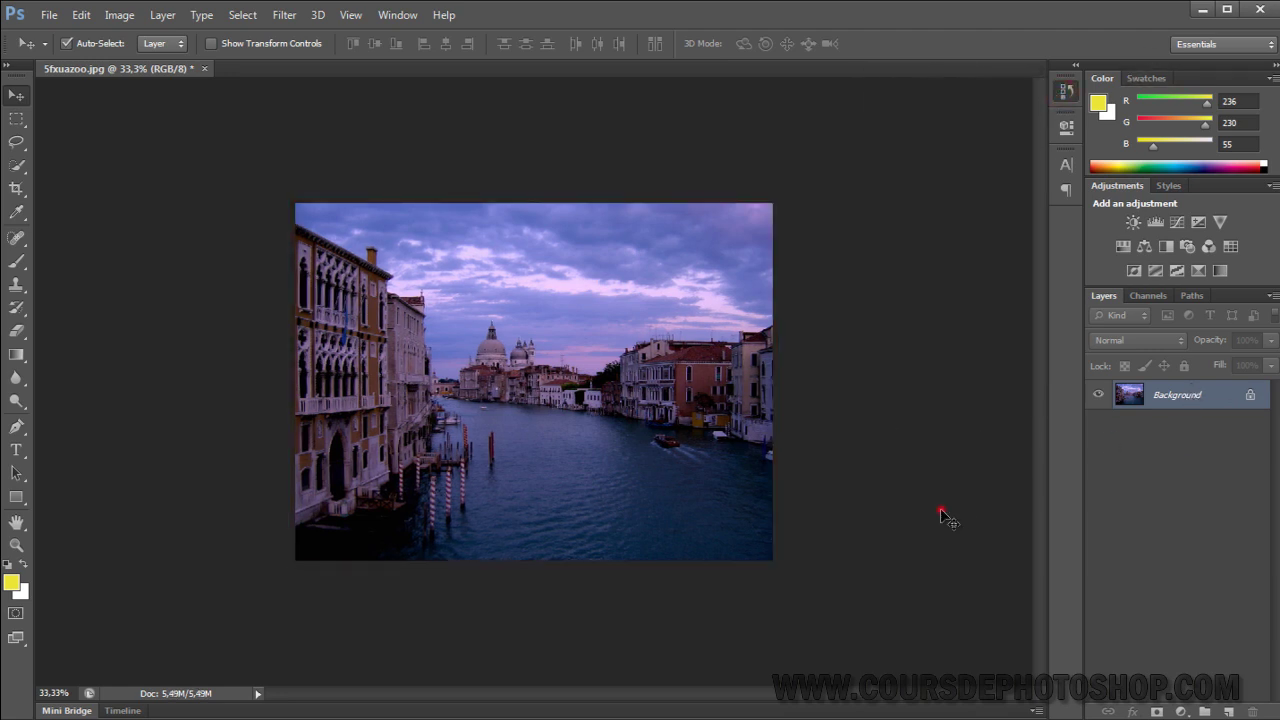
{"action": "right_click", "coordinate": [1217, 400]}
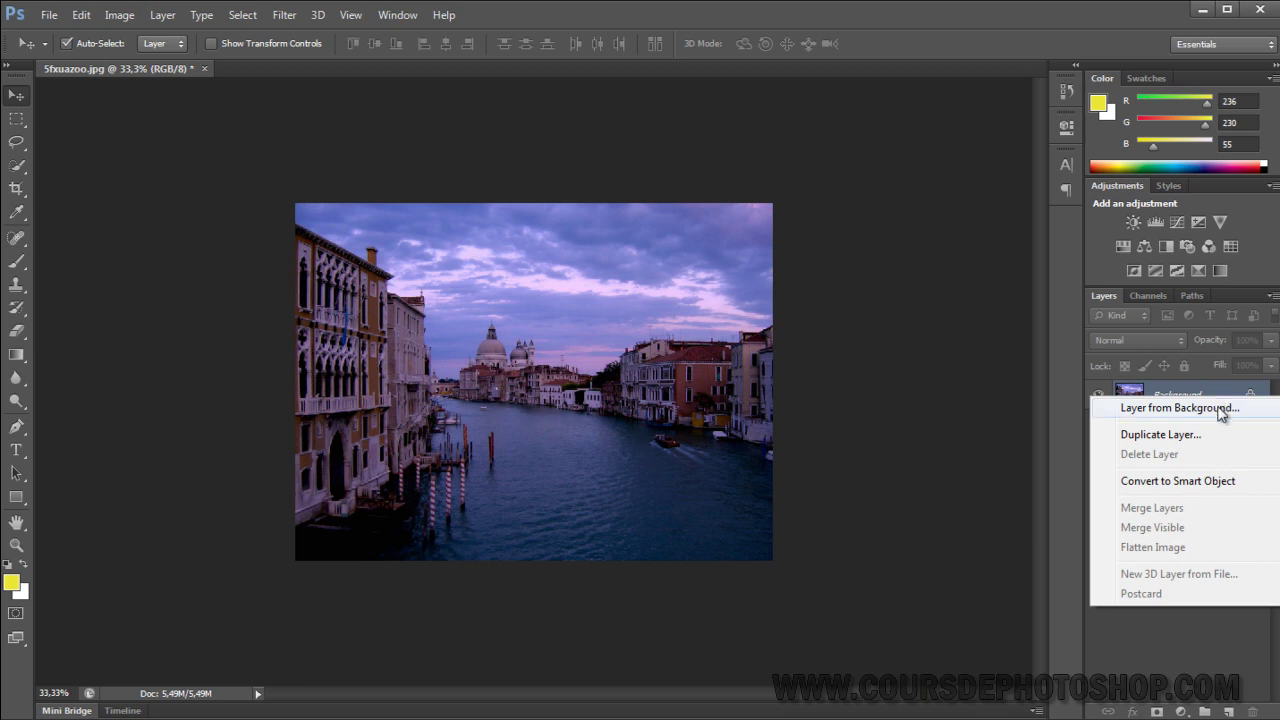
Convert the Background layer into a regular unlocked layer named 'image'
{"action": "left_click", "coordinate": [1220, 410]}
{"action": "left_click", "coordinate": [1220, 410]}
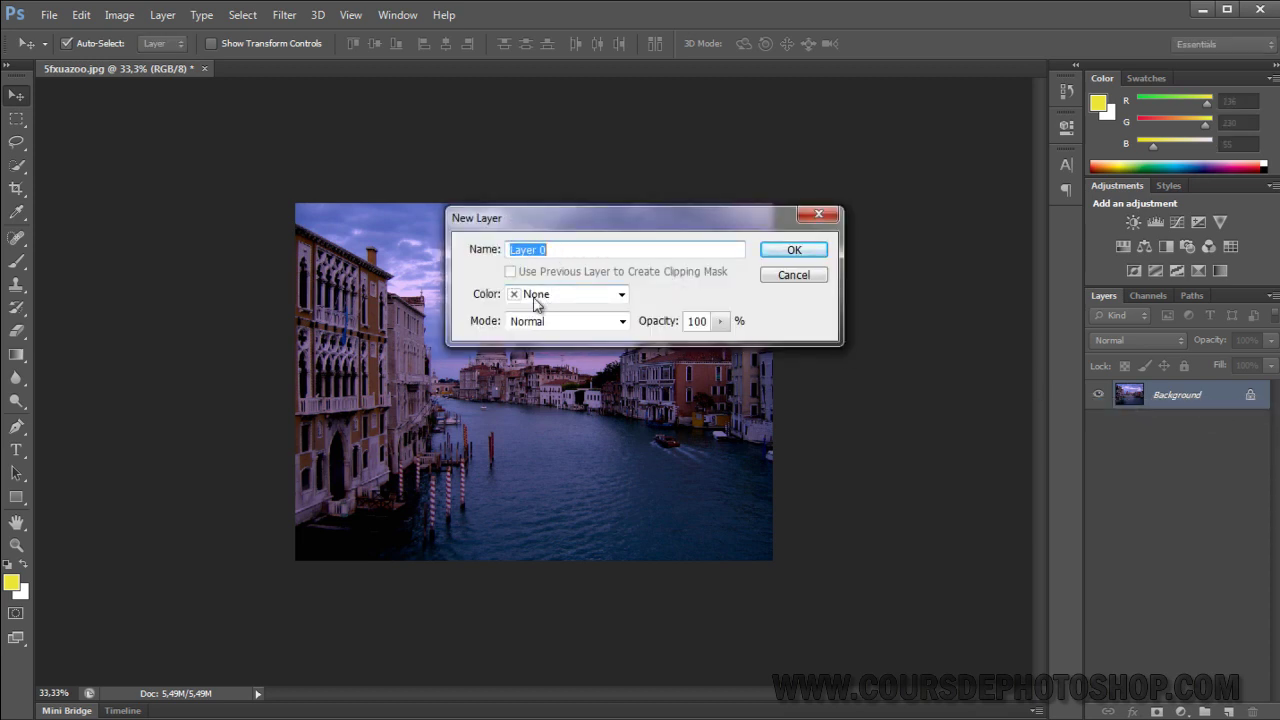
{"action": "type", "text": "image"}
{"action": "key", "text": "Return"}
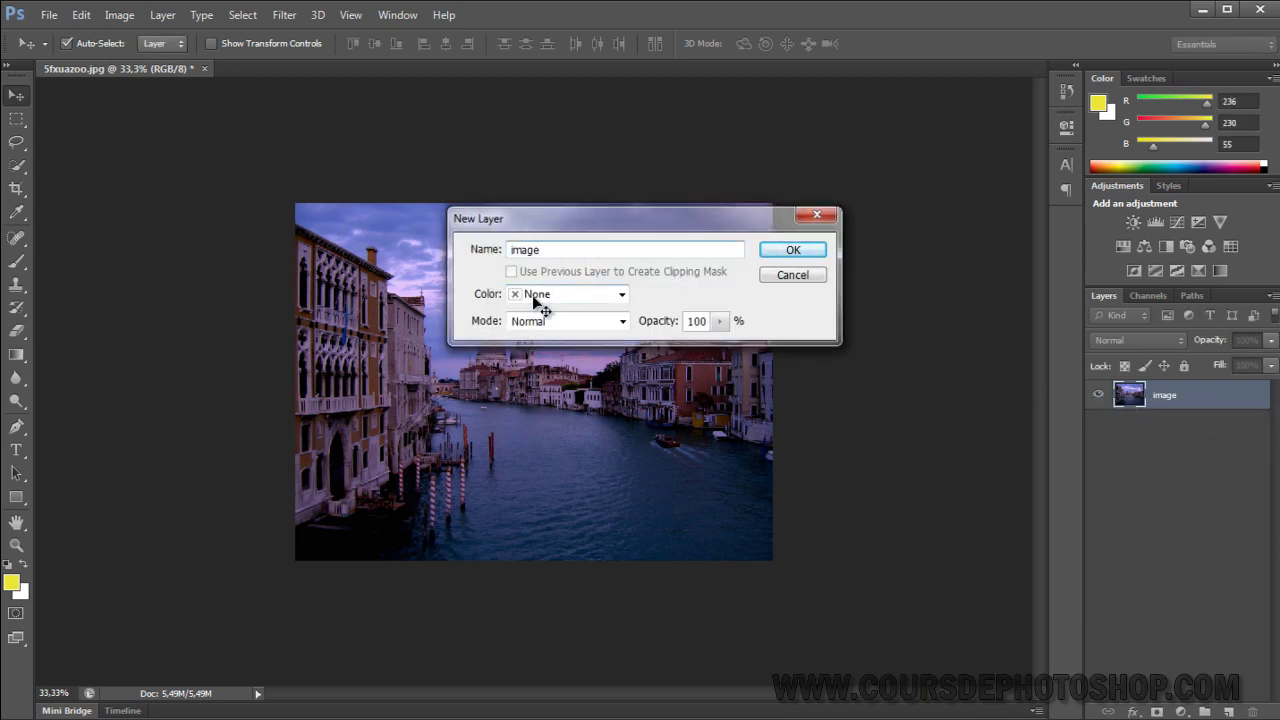
{"action": "left_click", "coordinate": [1216, 424]}
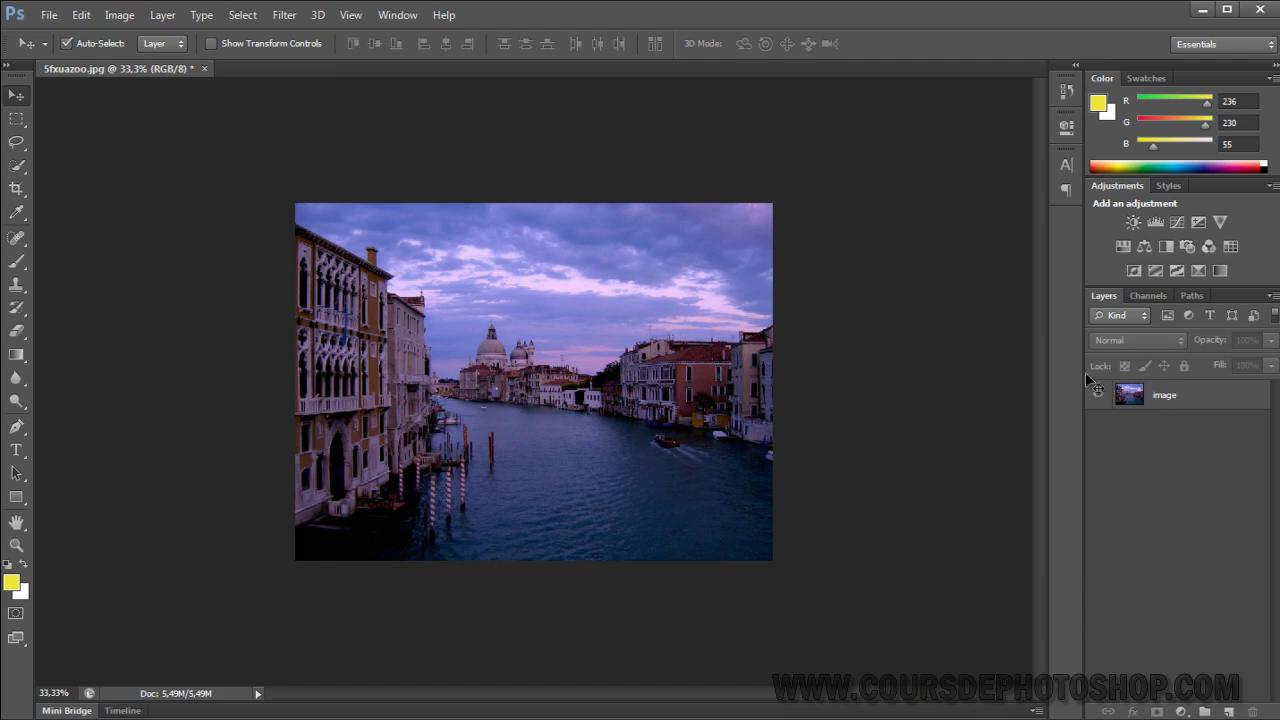
Resize the canvas to width 1700 and height 1300 pixels
{"action": "left_click", "coordinate": [165, 16]}
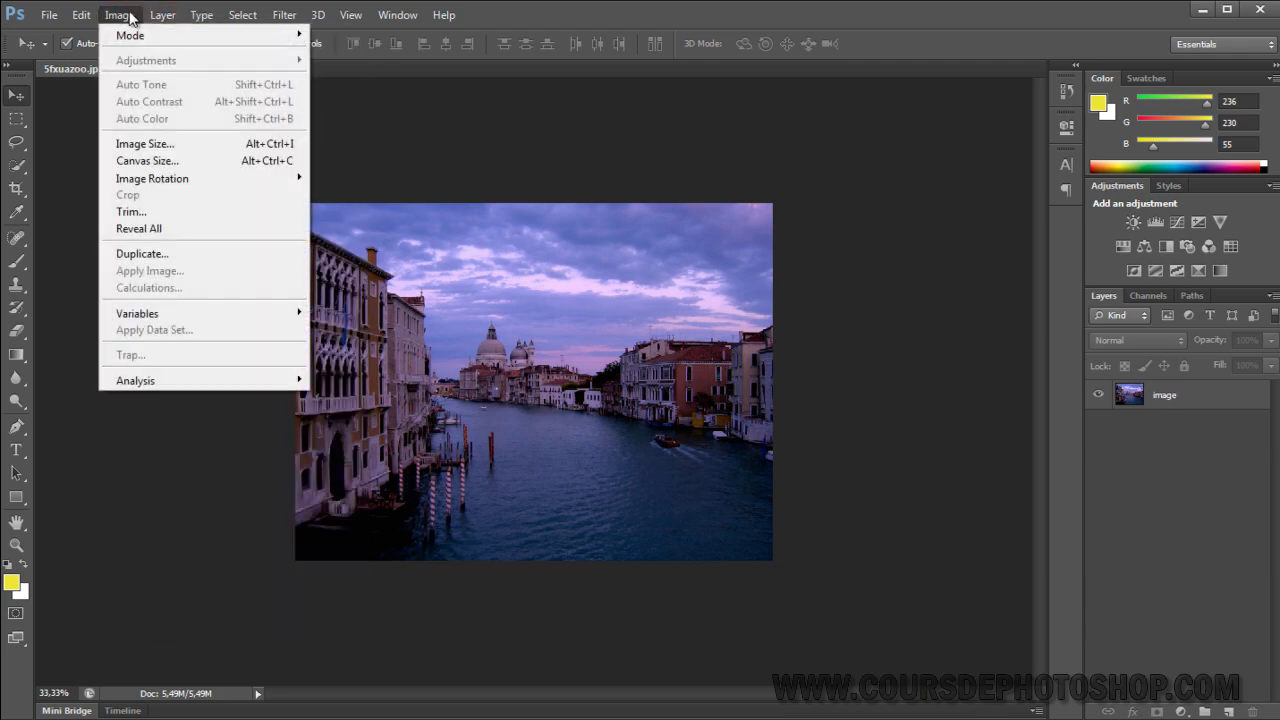
{"action": "left_click", "coordinate": [157, 160]}
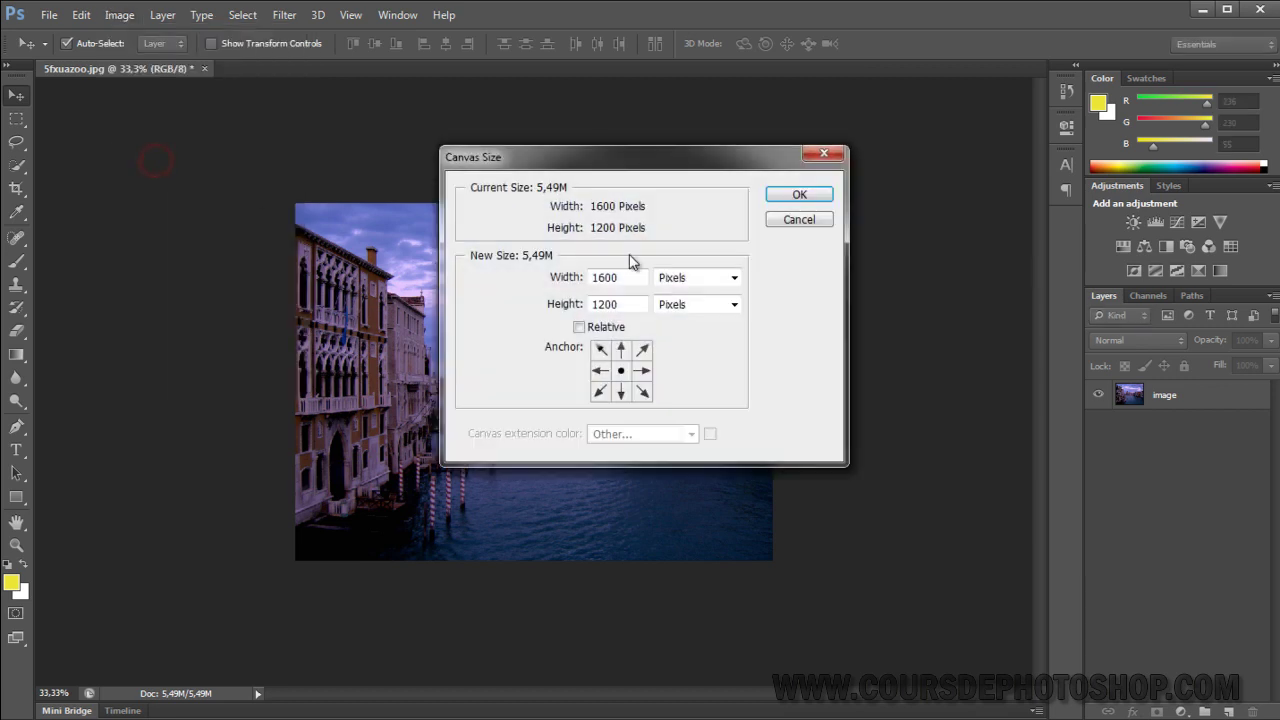
{"action": "left_click_drag", "start_coordinate": [606, 306], "coordinate": [647, 308]}
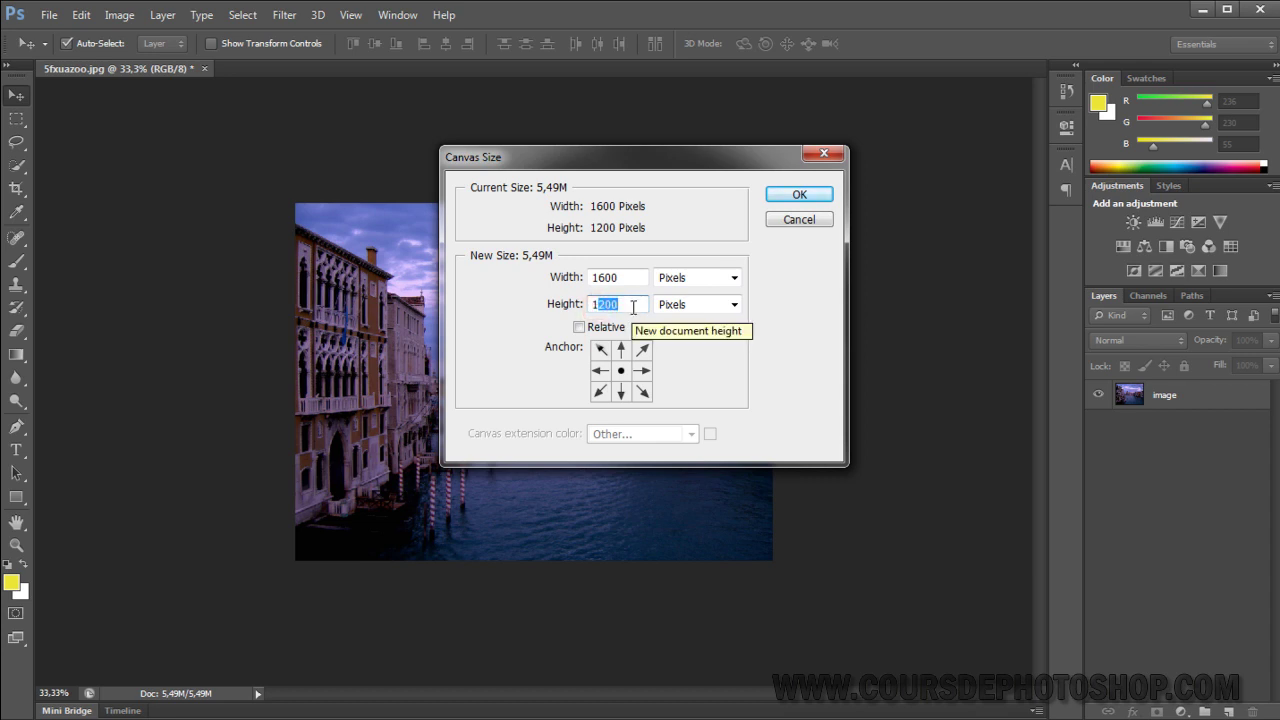
{"action": "type", "text": "300"}
{"action": "double_click", "coordinate": [596, 278]}
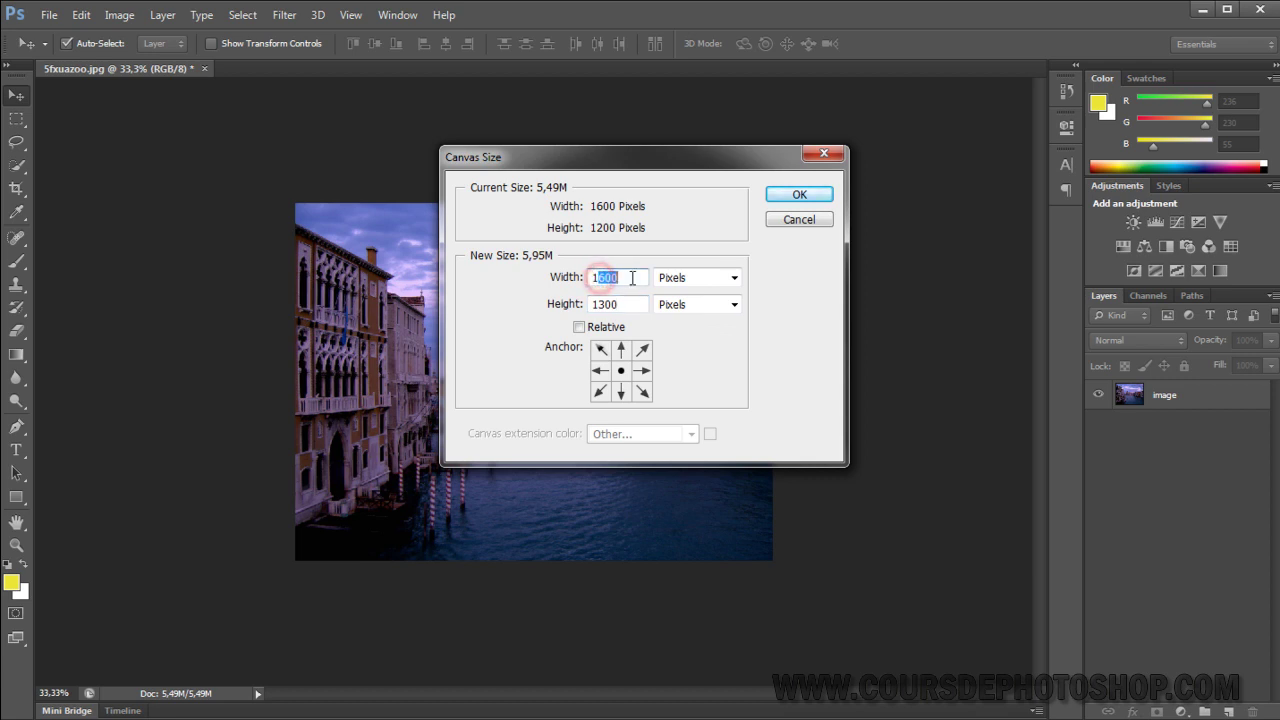
{"action": "type", "text": "1700"}
{"action": "left_click", "coordinate": [802, 196]}
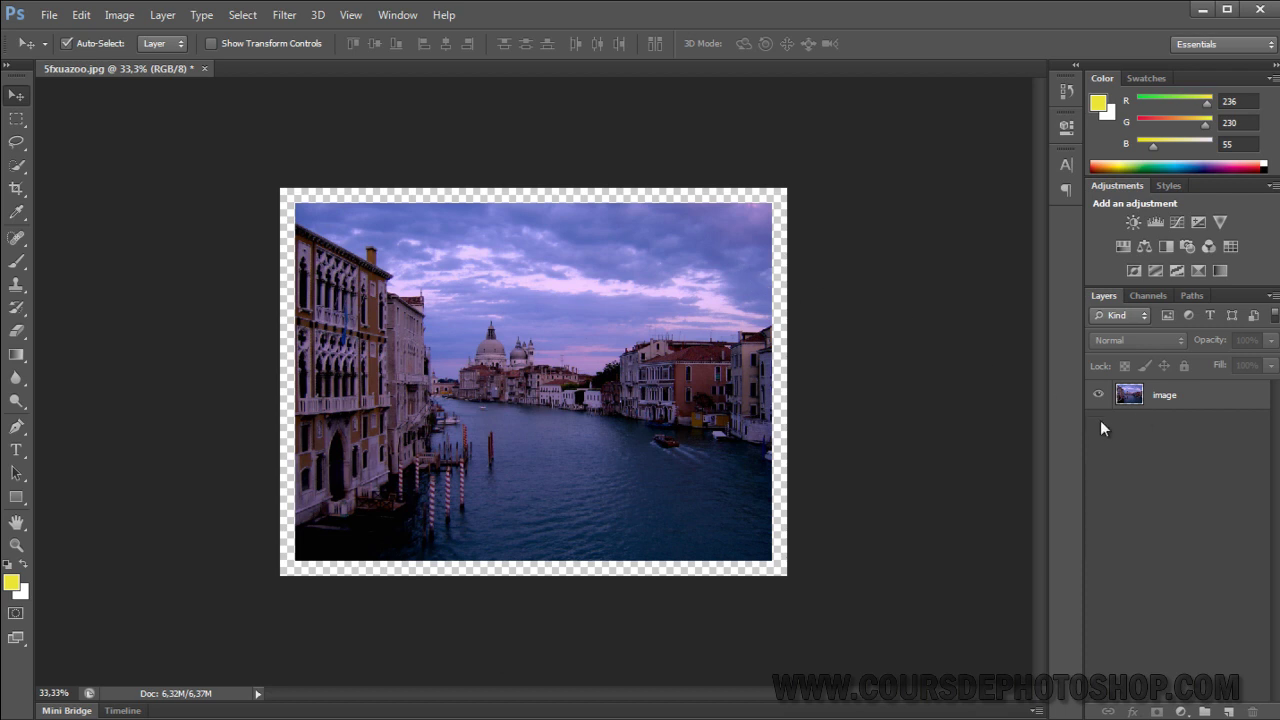
Add a new Layer 1 above the image layer and fill it with dark red 730000
{"action": "left_click", "coordinate": [1205, 403]}
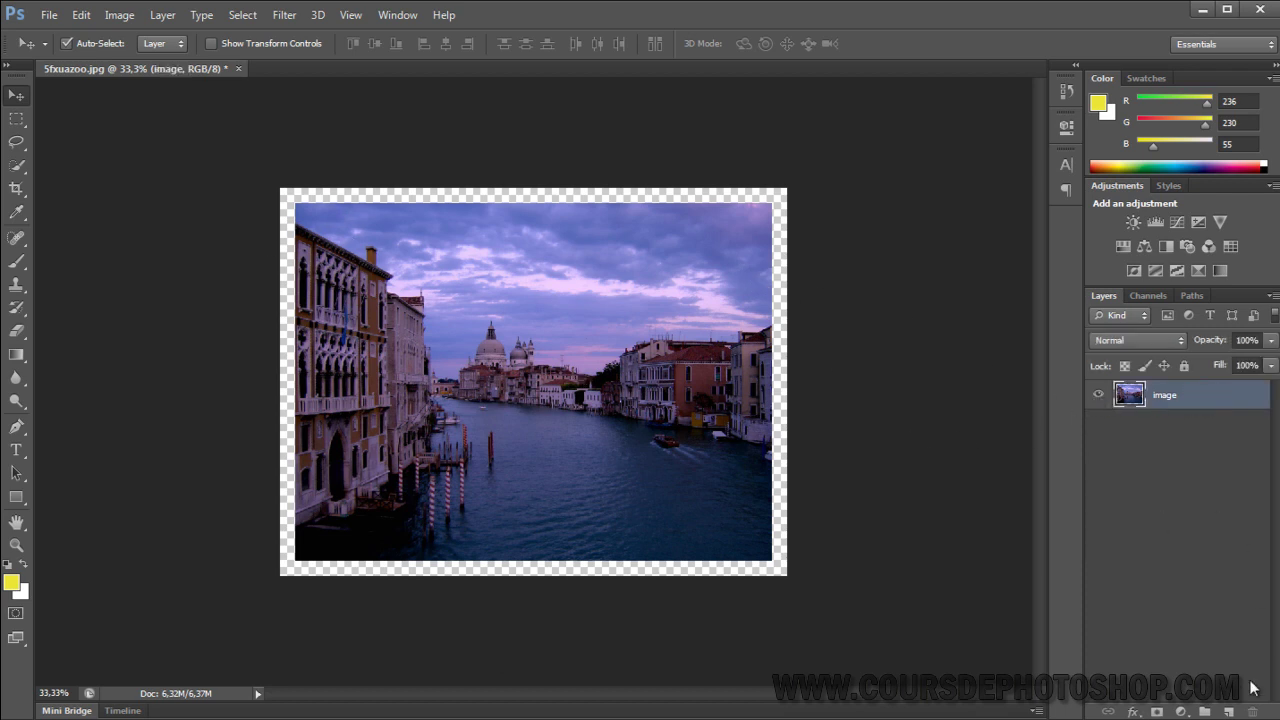
{"action": "left_click", "coordinate": [1229, 711]}
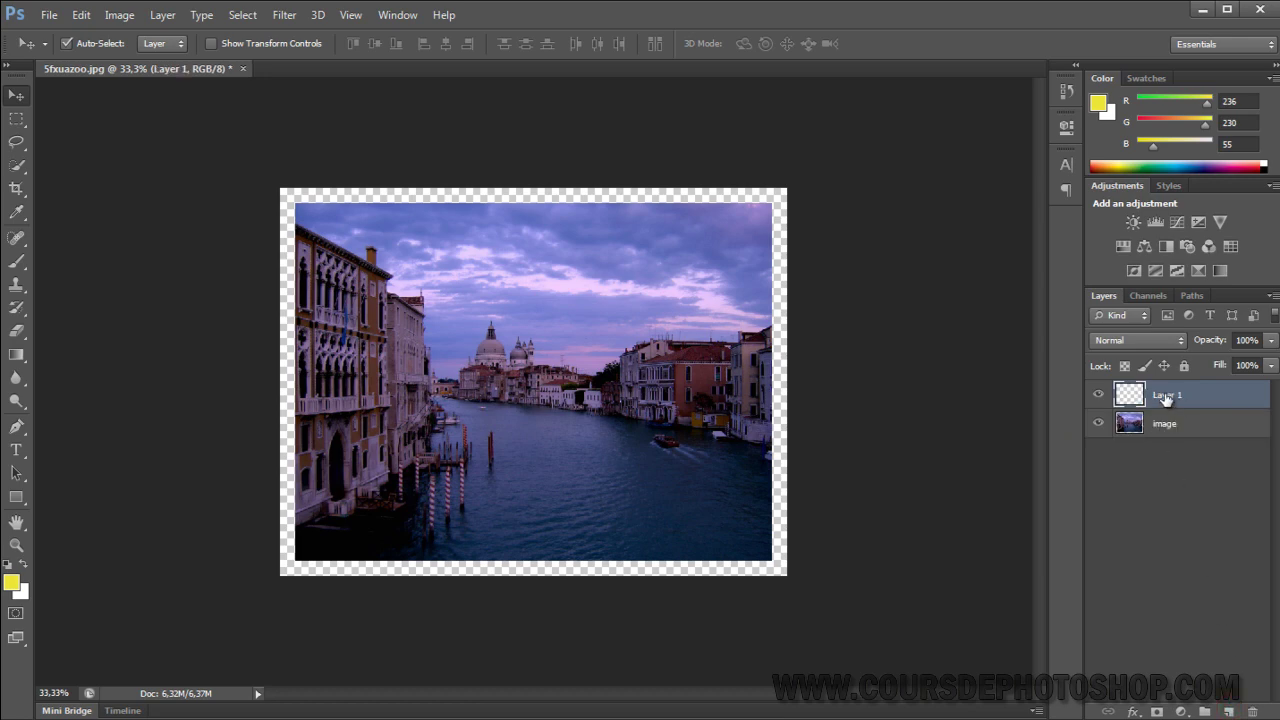
{"action": "left_click", "coordinate": [81, 15]}
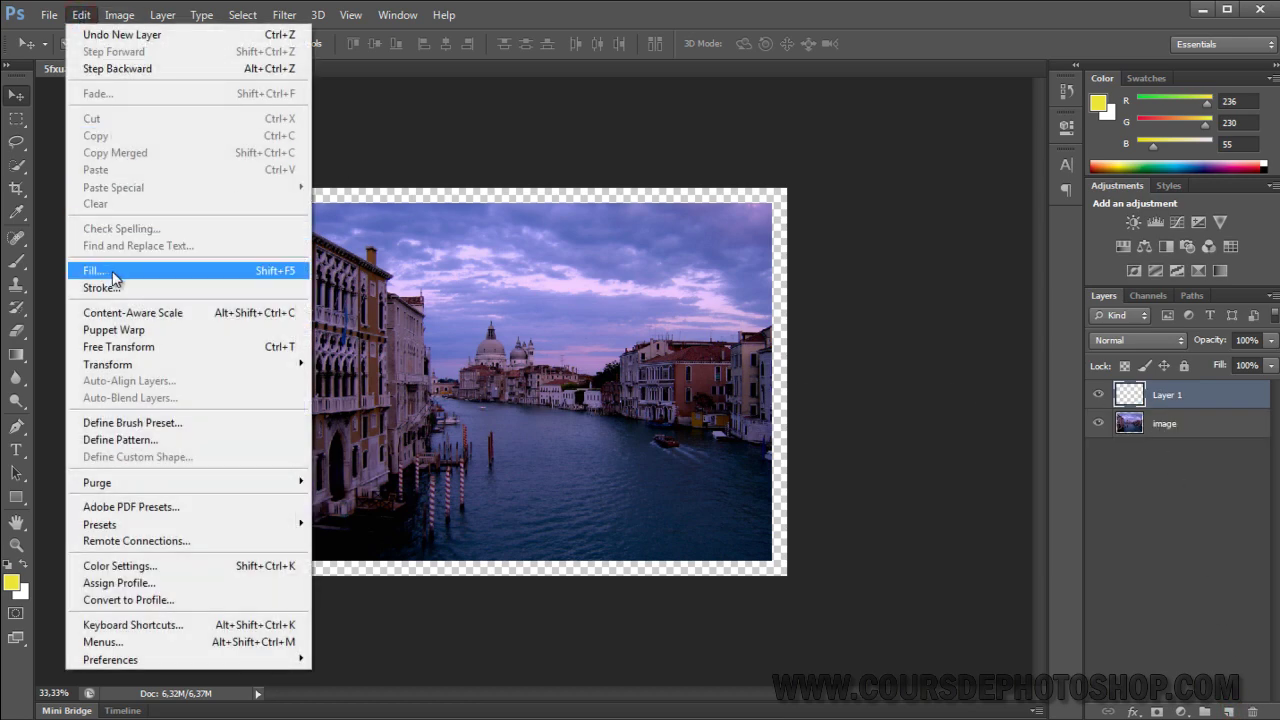
{"action": "left_click", "coordinate": [114, 275]}
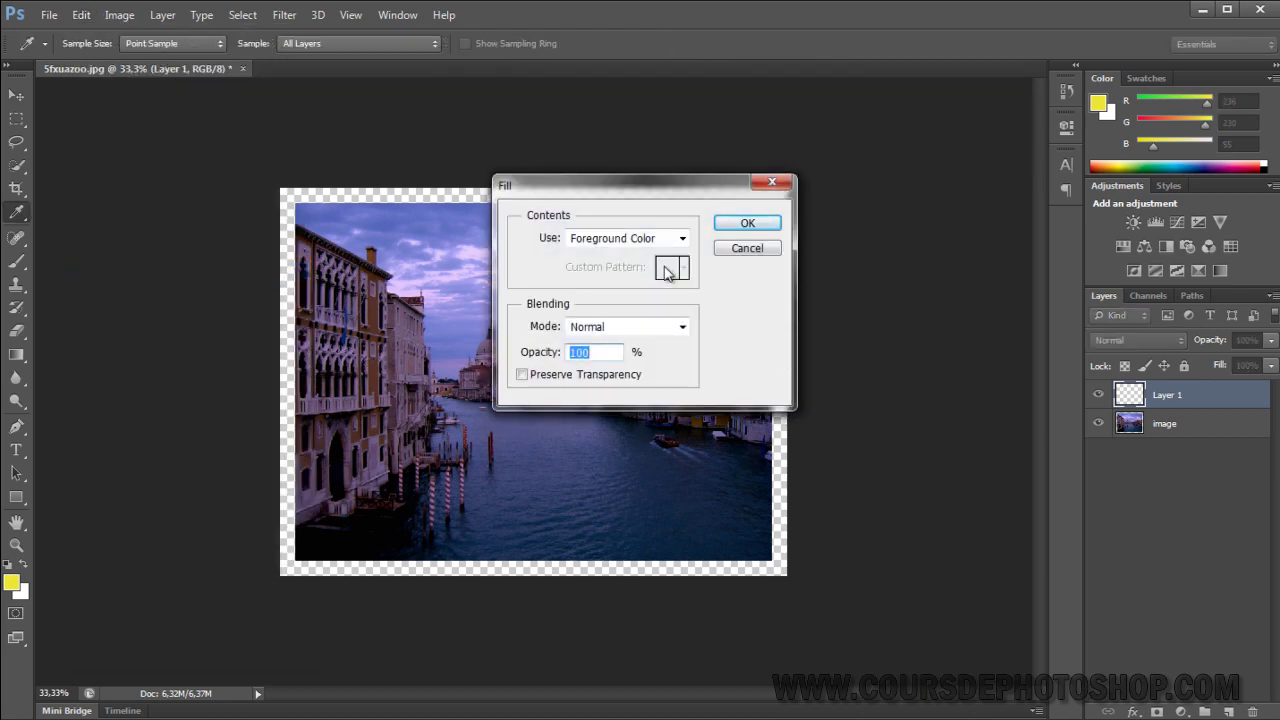
{"action": "left_click", "coordinate": [643, 236]}
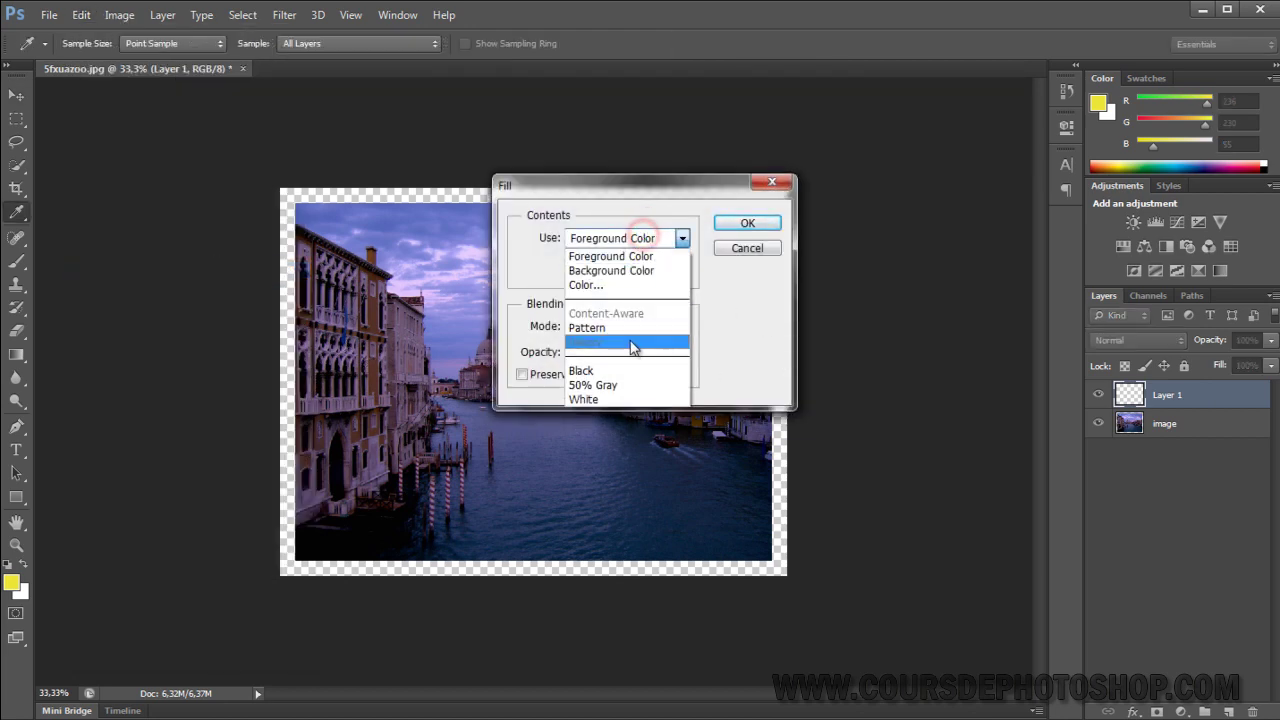
{"action": "left_click", "coordinate": [622, 286]}
{"action": "left_click_drag", "start_coordinate": [615, 280], "coordinate": [632, 326]}
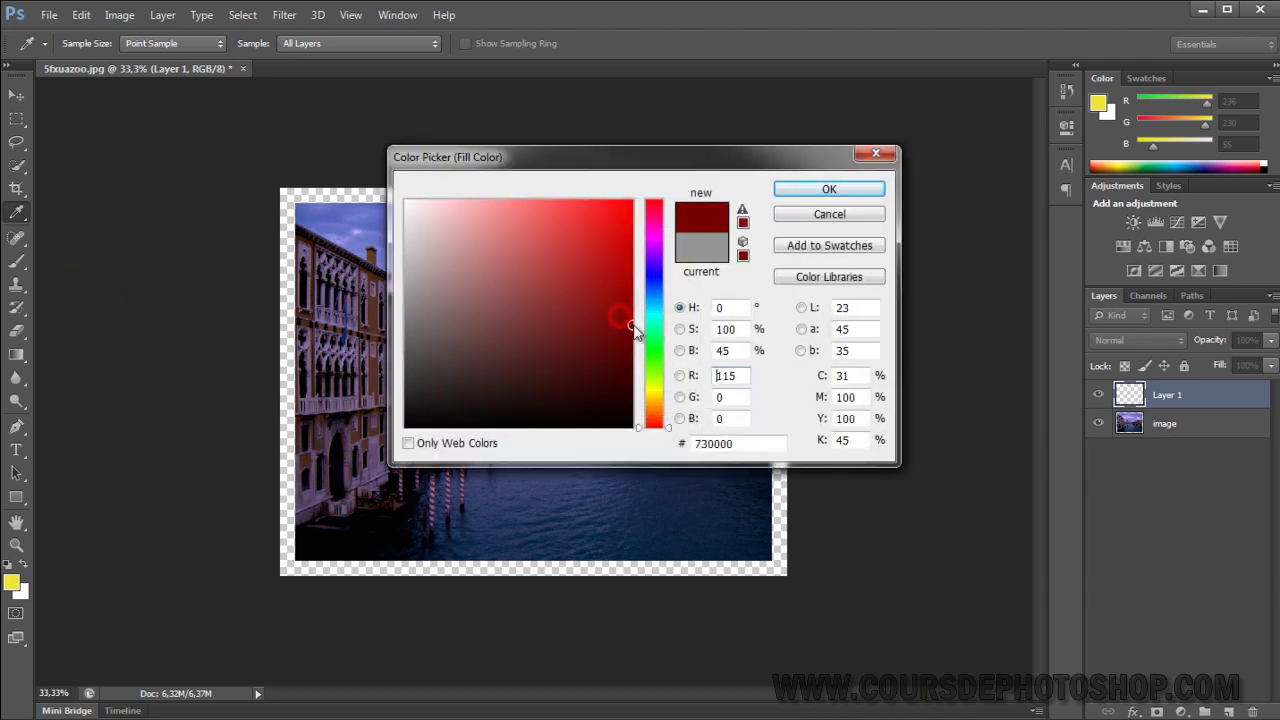
{"action": "left_click", "coordinate": [829, 189]}
{"action": "left_click", "coordinate": [750, 223]}
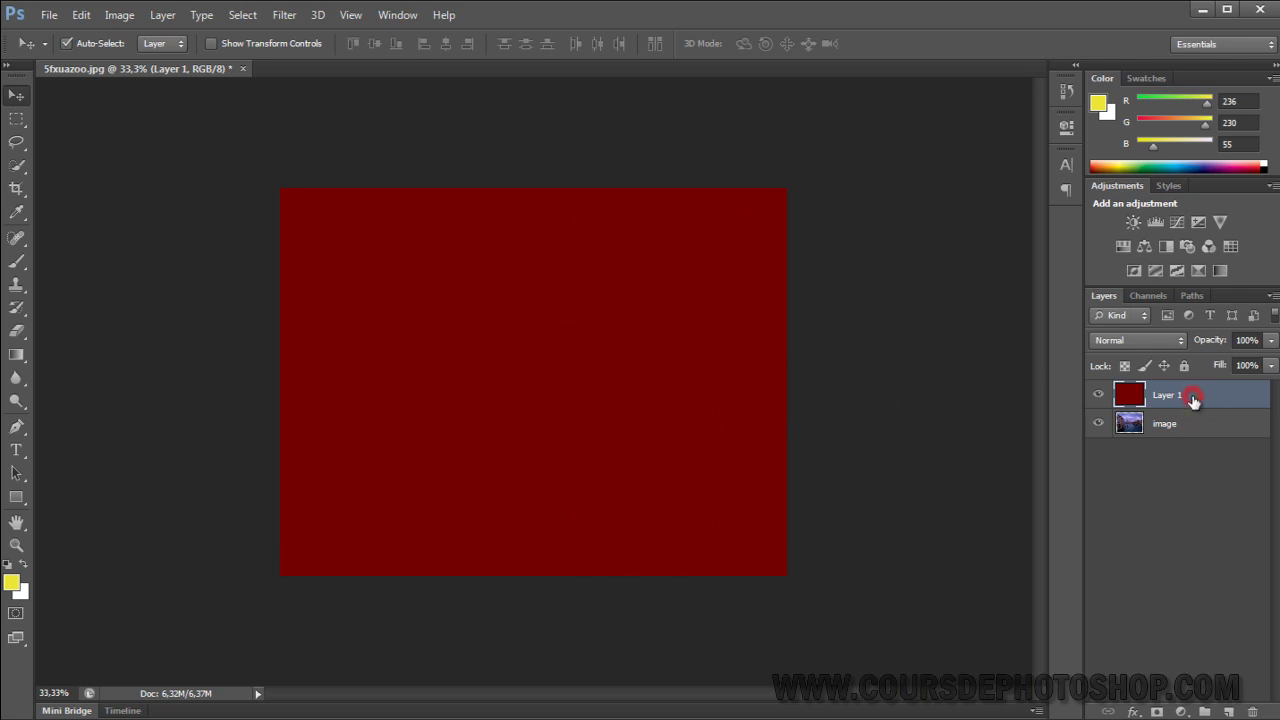
Move the red Layer 1 beneath the image layer so the photo gets a red frame
{"action": "left_click_drag", "start_coordinate": [1193, 400], "coordinate": [1195, 439]}
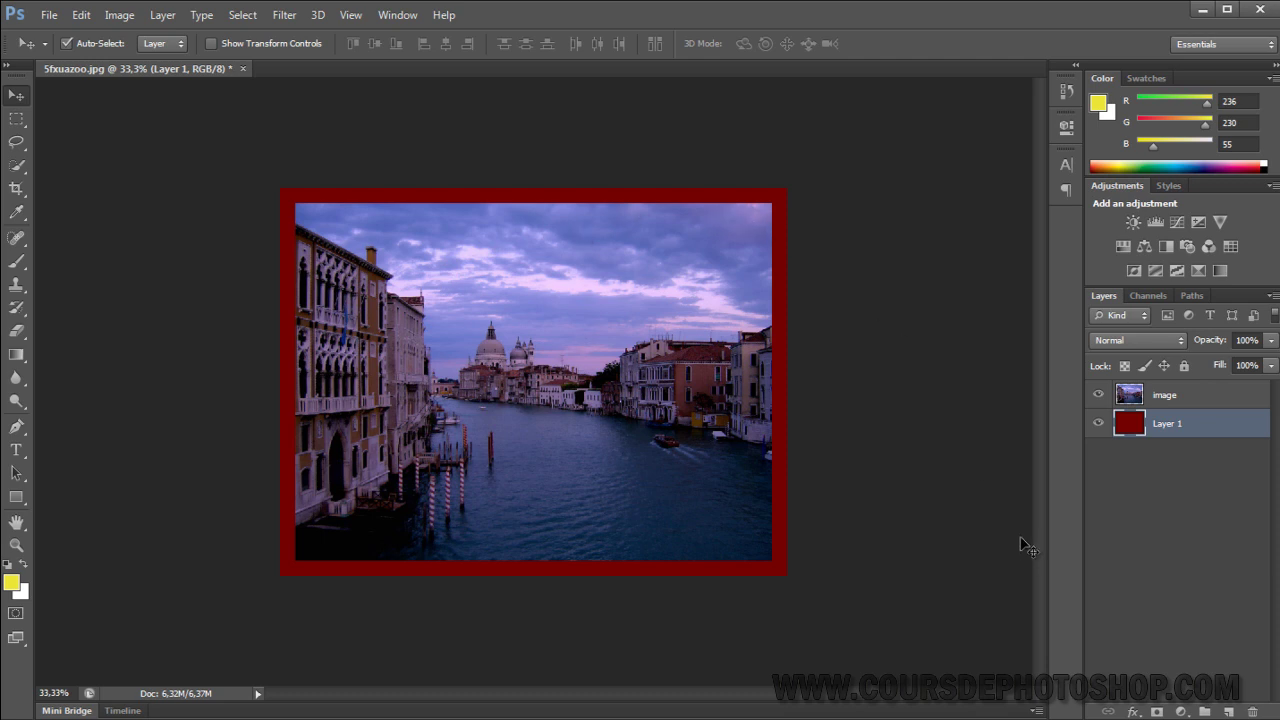
{"action": "left_click", "coordinate": [1143, 532]}
{"action": "left_click", "coordinate": [1189, 395]}
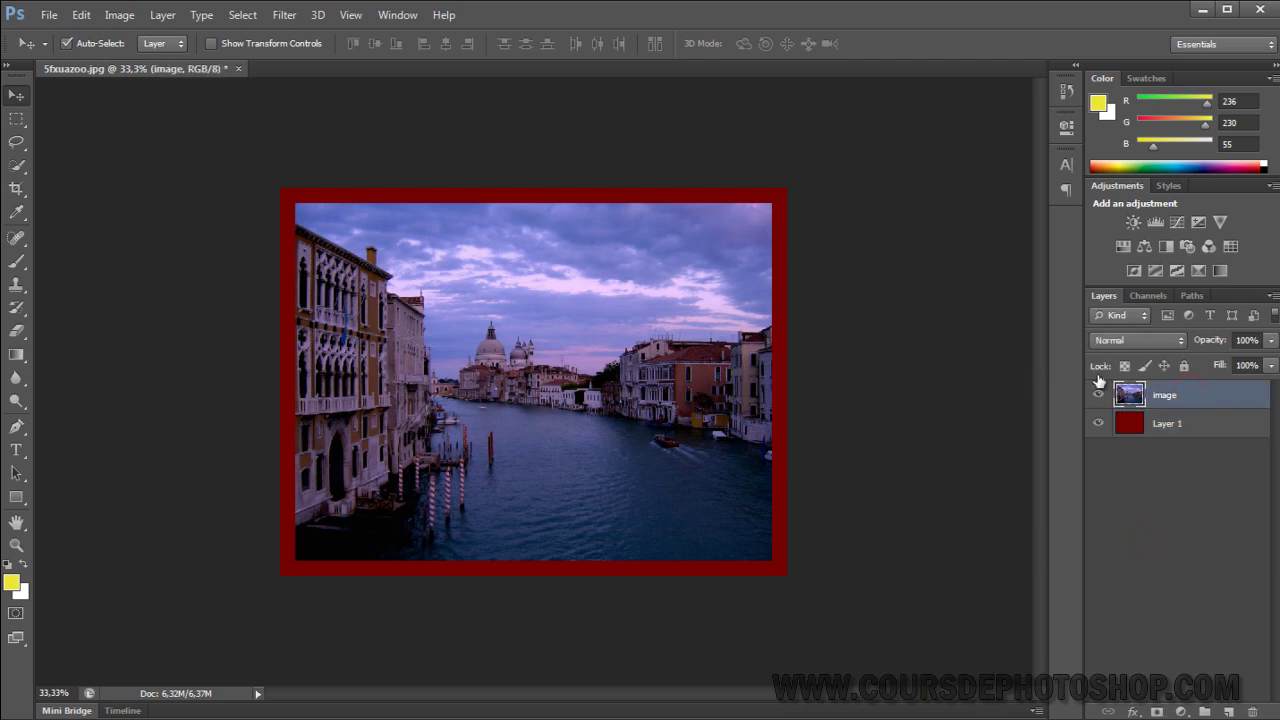
{"action": "mouse_move", "coordinate": [446, 362]}
{"action": "left_mouse_down"}
{"action": "mouse_move", "coordinate": [464, 441]}
{"action": "mouse_move", "coordinate": [473, 356]}
{"action": "left_mouse_up"}
{"action": "left_click", "coordinate": [1203, 431]}
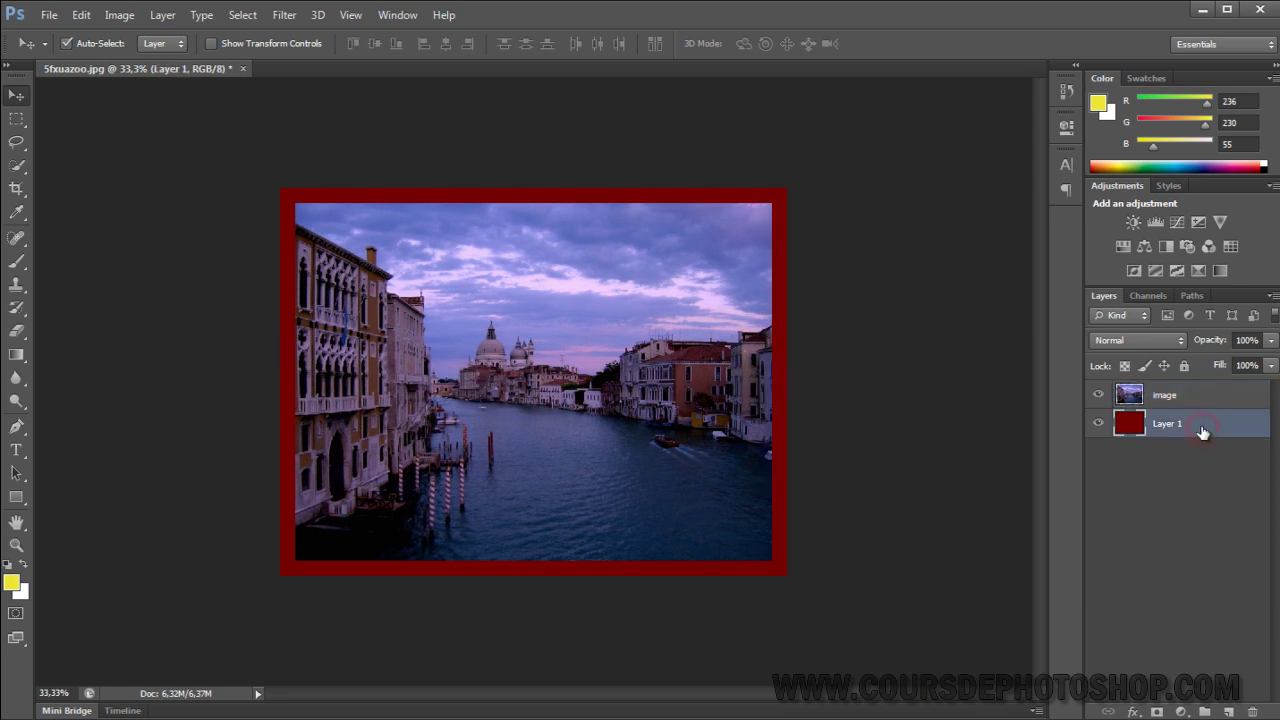
Give Layer 1 a dark navy Color Overlay (0d249b) so the frame turns blue instead of red
{"action": "double_click", "coordinate": [1218, 430]}
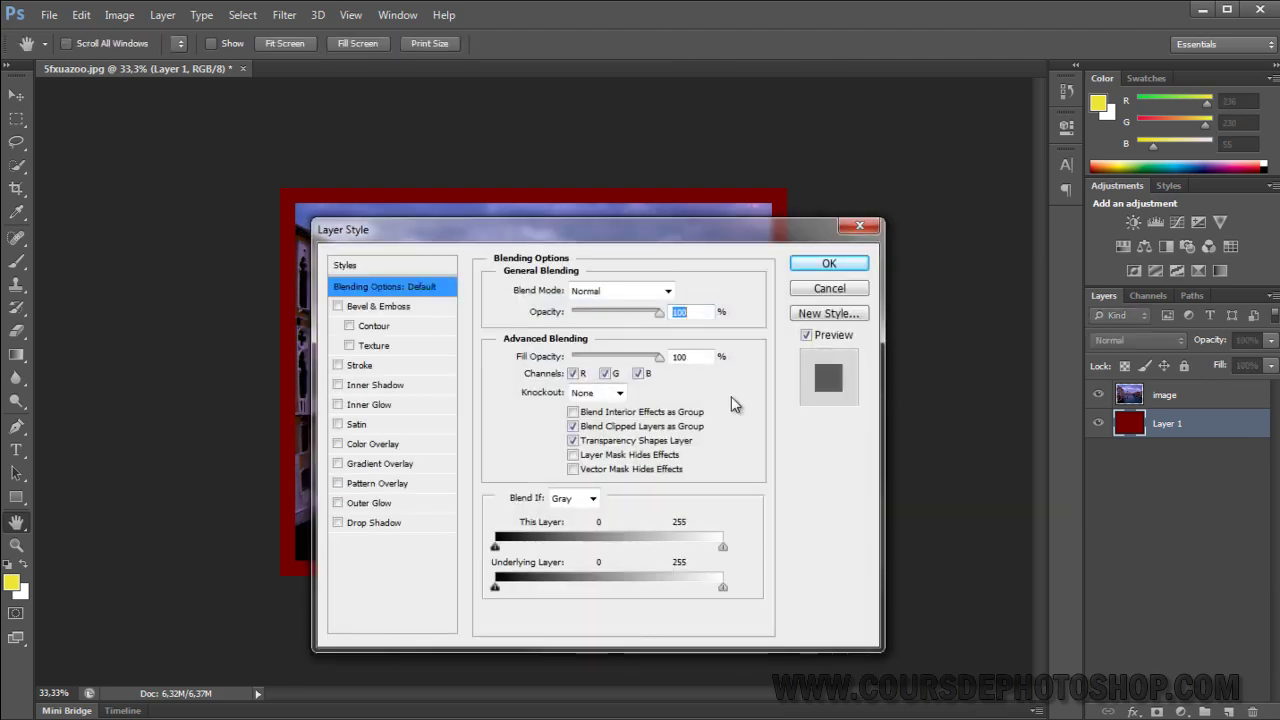
{"action": "left_click", "coordinate": [374, 445]}
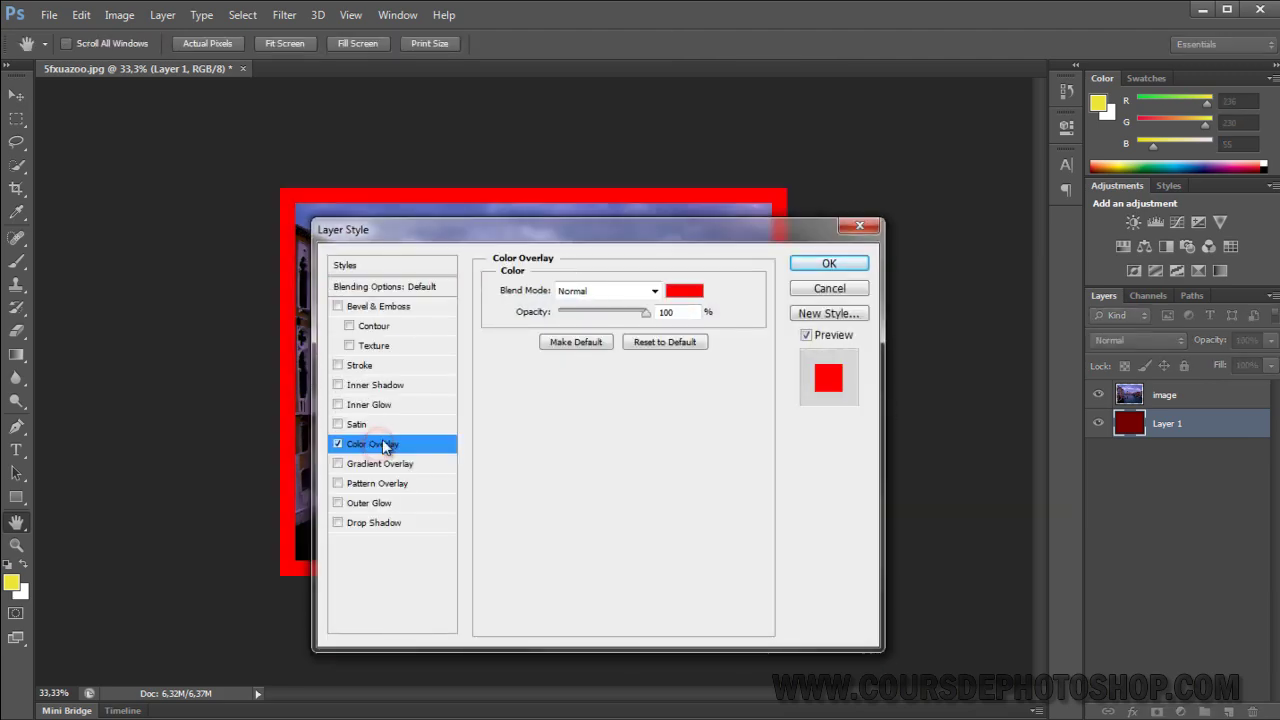
{"action": "left_click", "coordinate": [684, 292]}
{"action": "left_click_drag", "start_coordinate": [655, 403], "coordinate": [655, 268]}
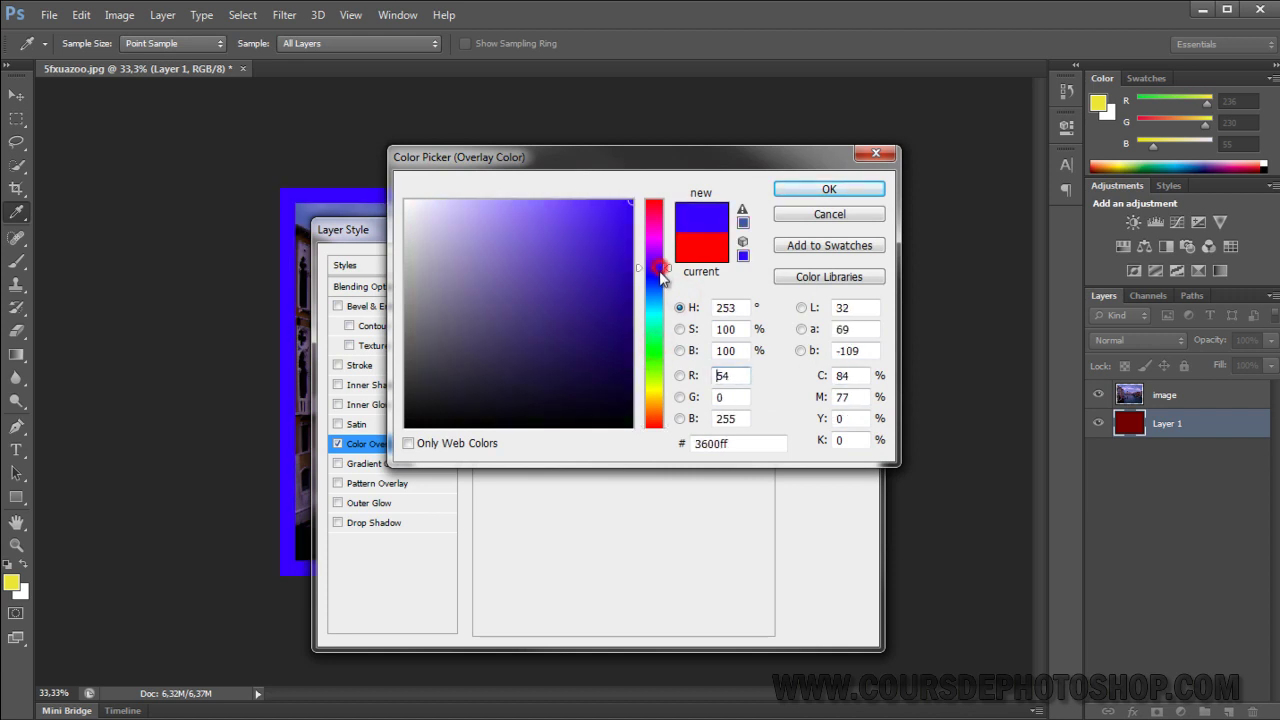
{"action": "mouse_move", "coordinate": [607, 318]}
{"action": "left_mouse_down"}
{"action": "mouse_move", "coordinate": [613, 291]}
{"action": "mouse_move", "coordinate": [599, 351]}
{"action": "left_mouse_up"}
{"action": "left_click", "coordinate": [823, 190]}
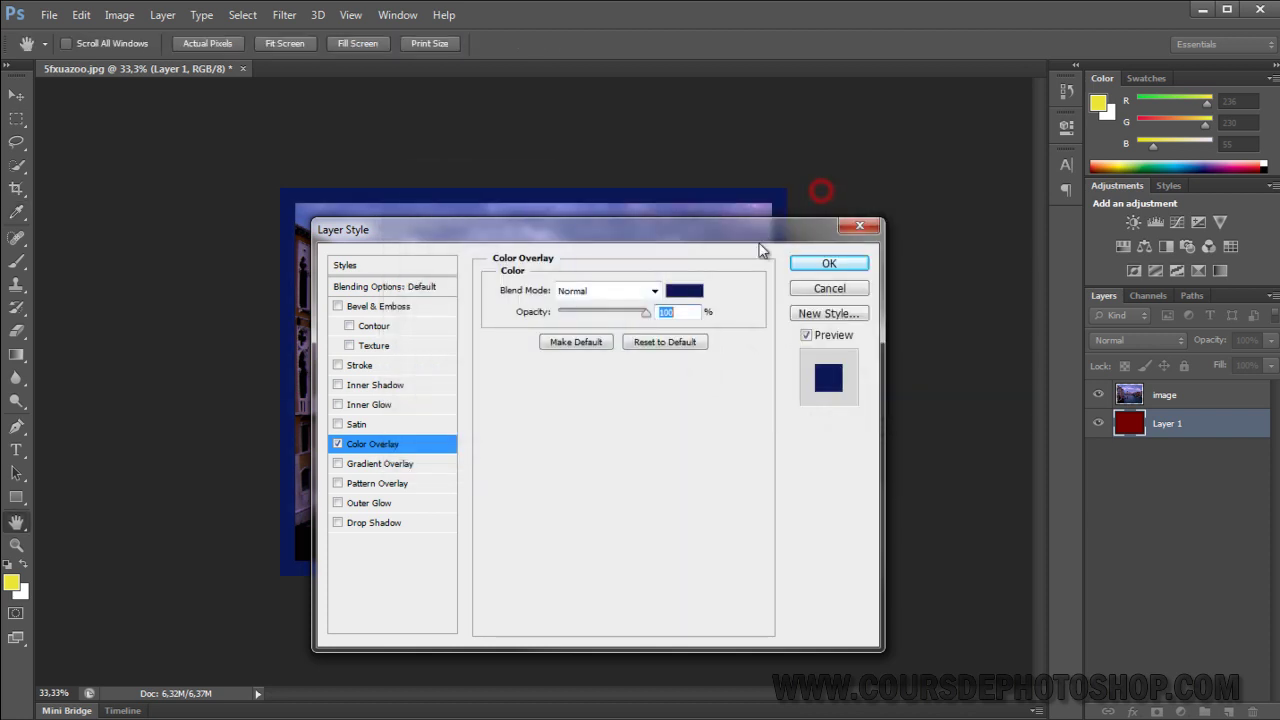
{"action": "left_click", "coordinate": [815, 258]}
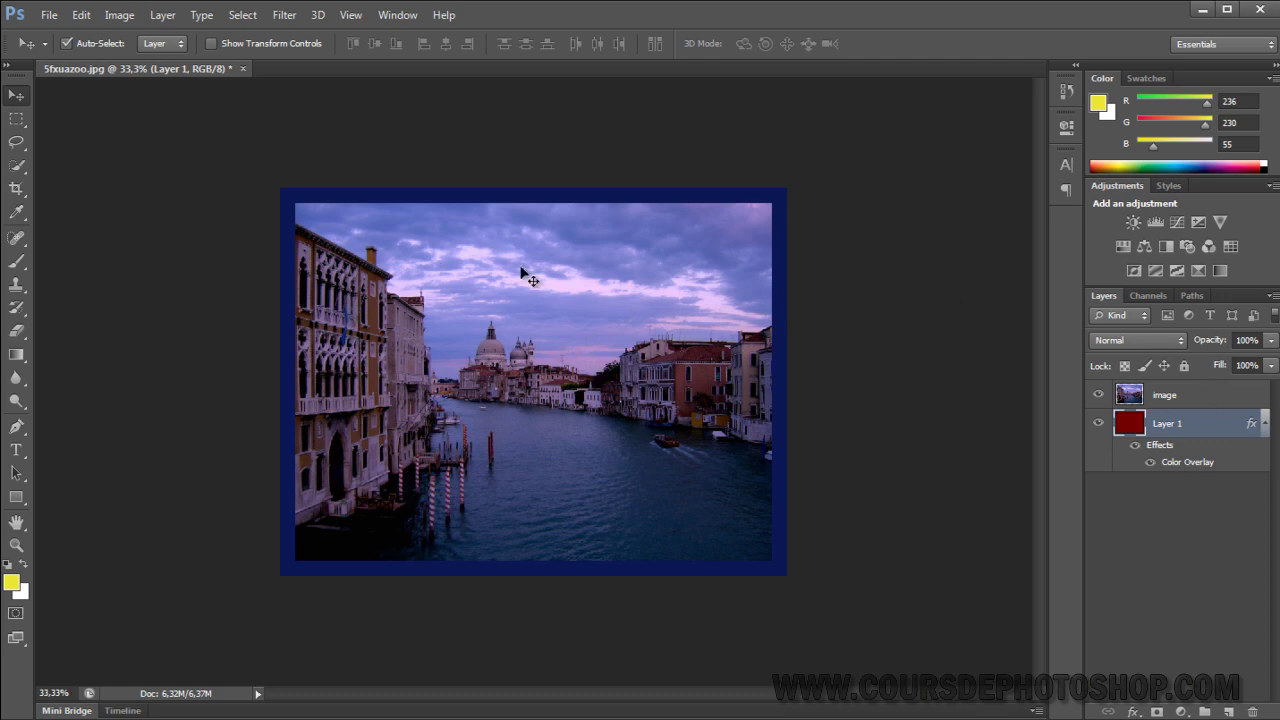
Switch to the Crop tool and drag the crop box out past the image edge
{"action": "left_click", "coordinate": [116, 15]}
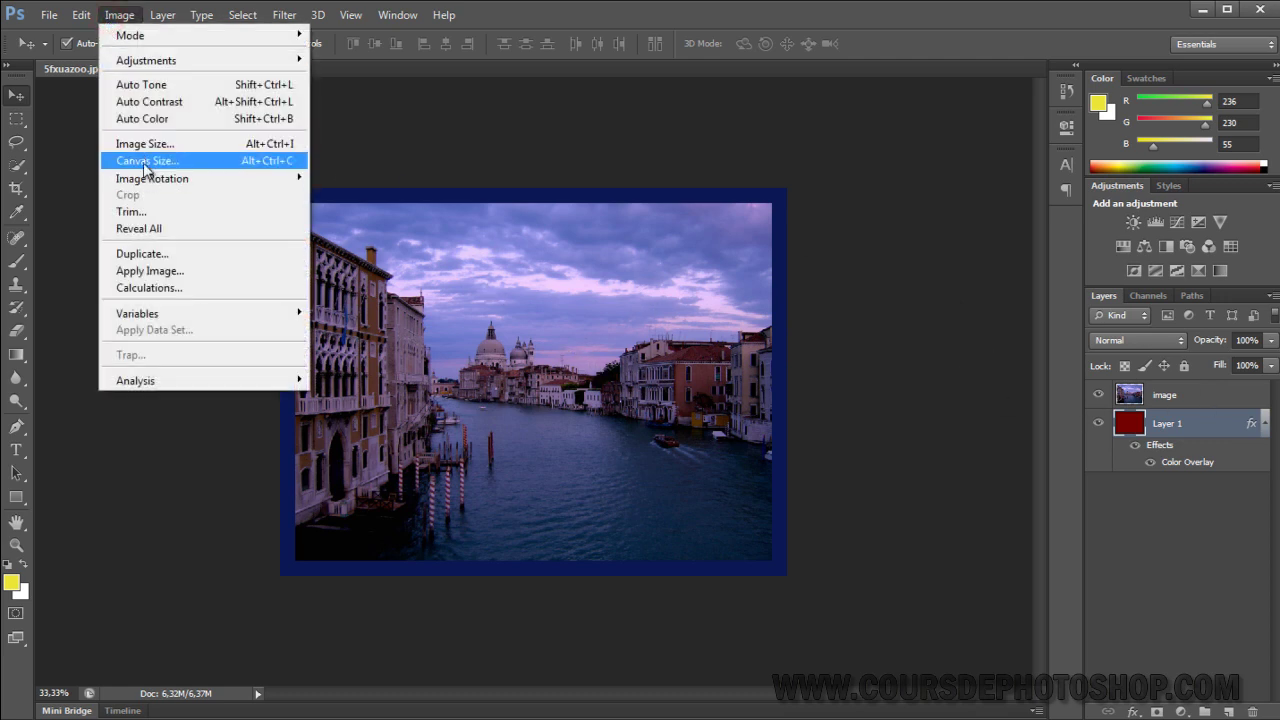
{"action": "left_click", "coordinate": [75, 163]}
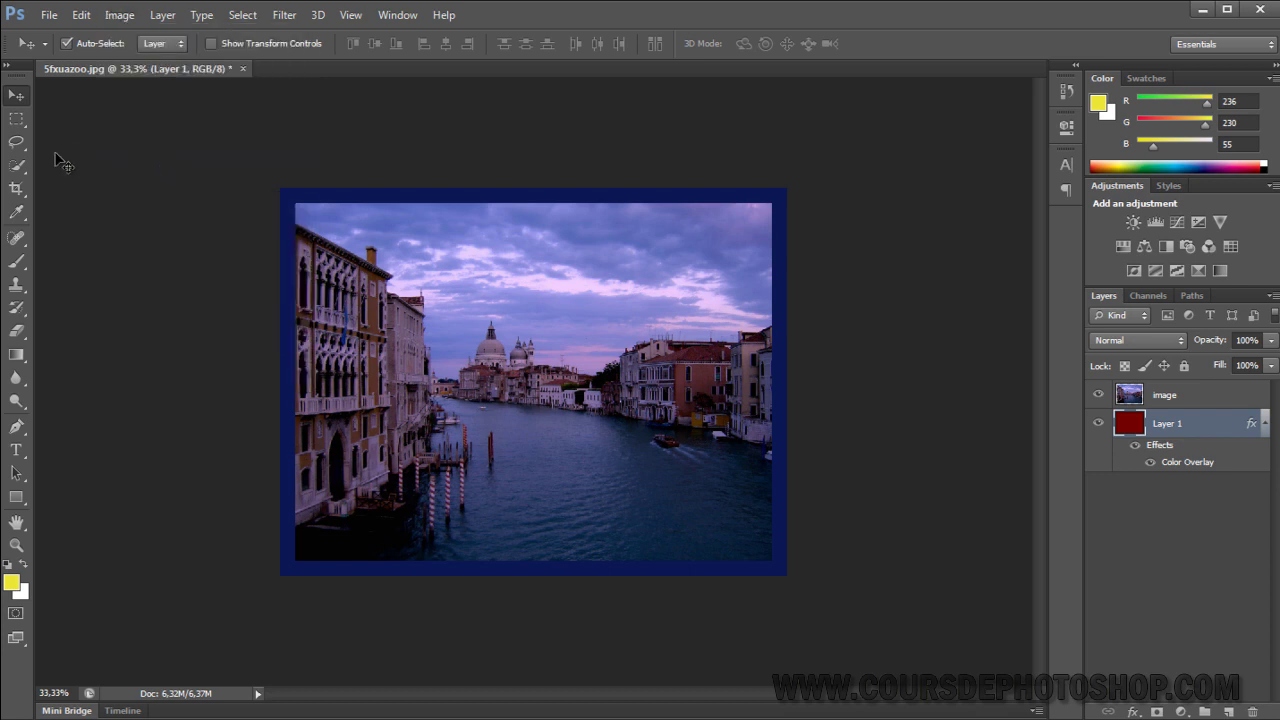
{"action": "left_click", "coordinate": [16, 189]}
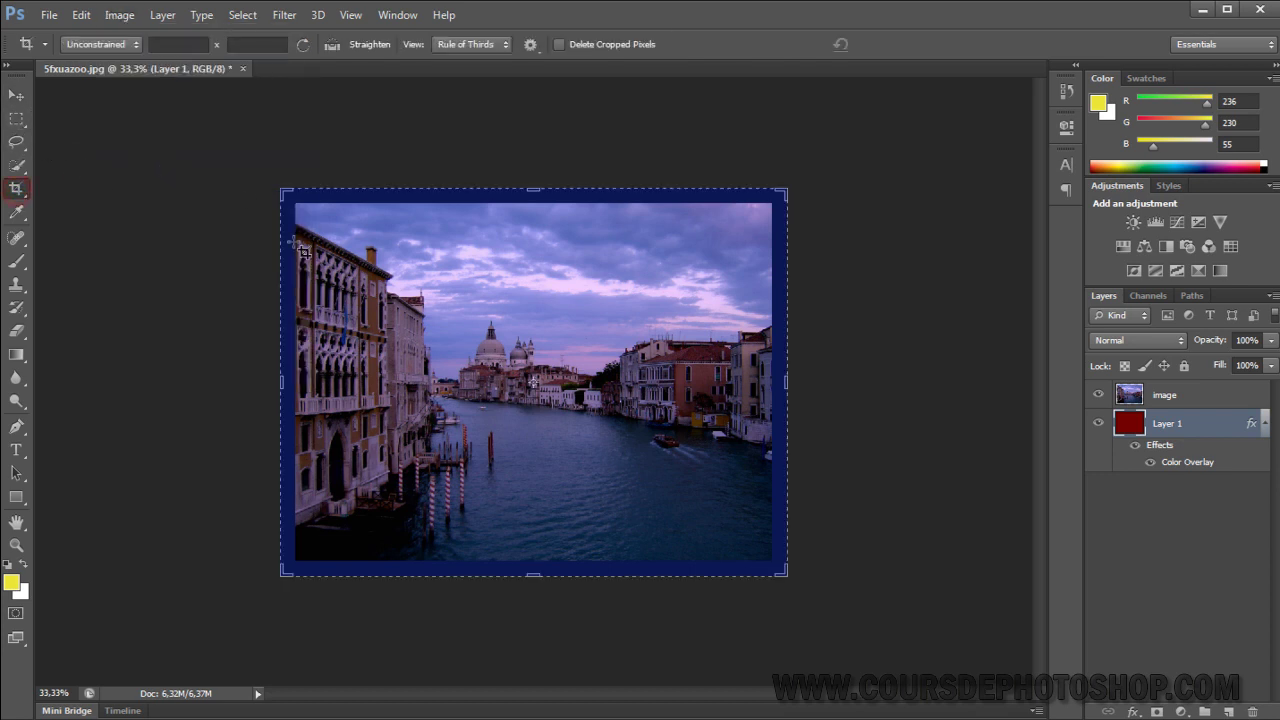
{"action": "left_click_drag", "start_coordinate": [282, 387], "coordinate": [248, 384]}
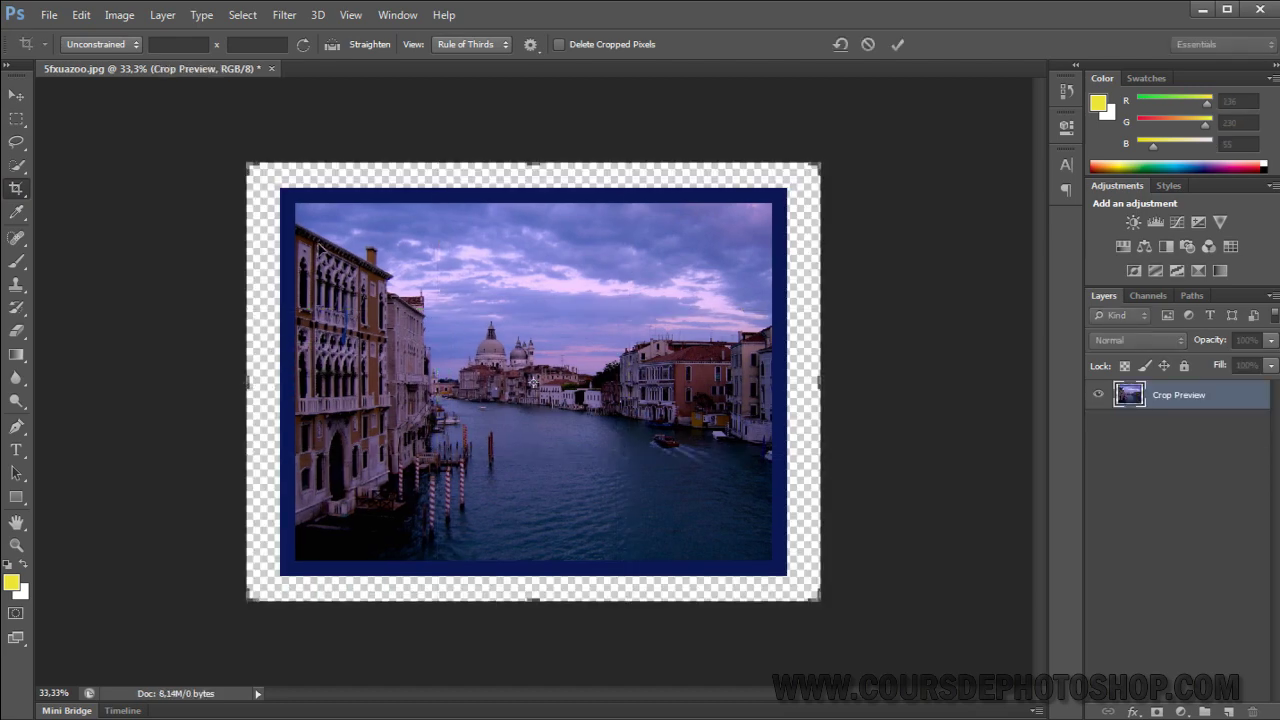
Undo the trial enlargement so the crop box fits the image bounds again
{"action": "left_click", "coordinate": [121, 15]}
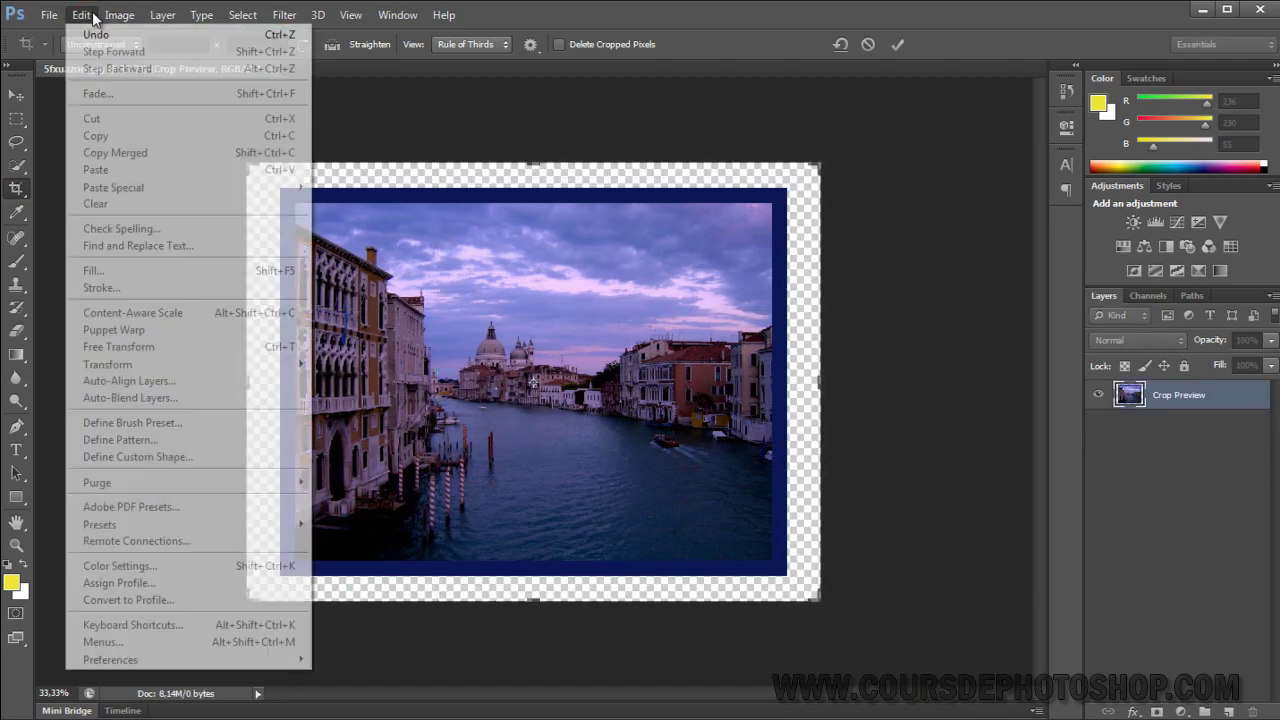
{"action": "left_click", "coordinate": [74, 242]}
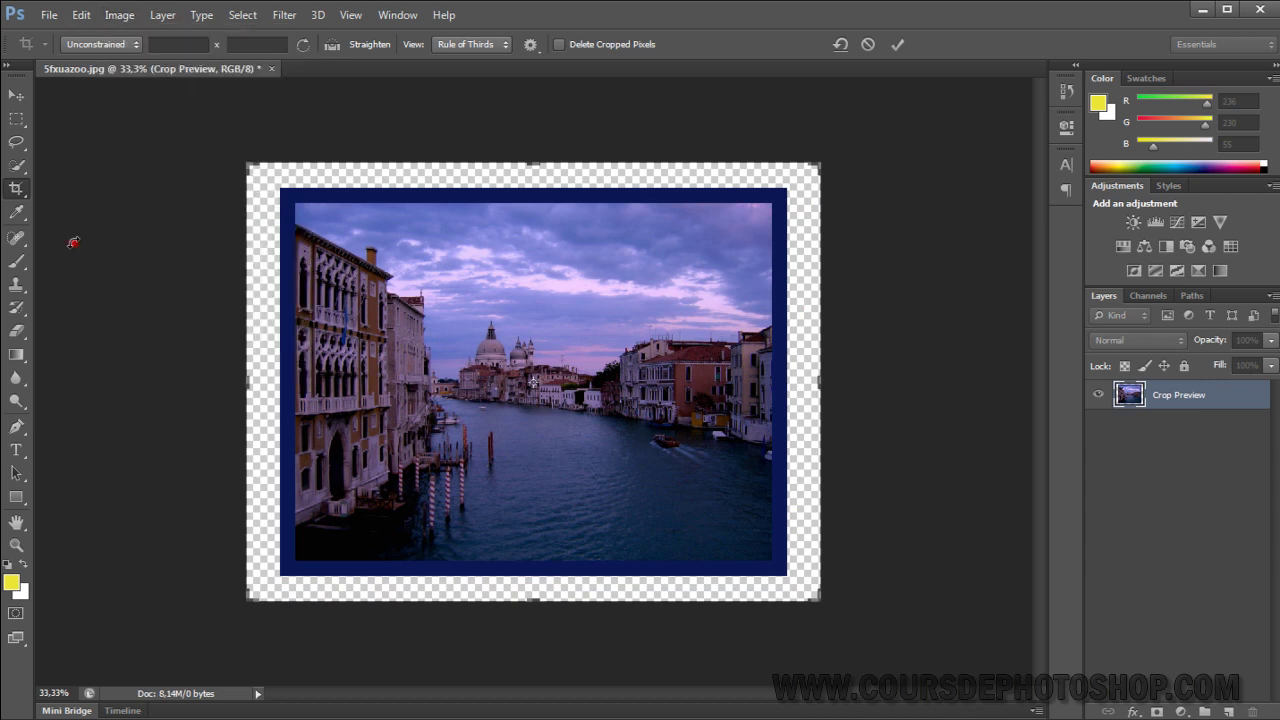
{"action": "key", "text": "ctrl"}
{"action": "key", "text": "ctrl+z"}
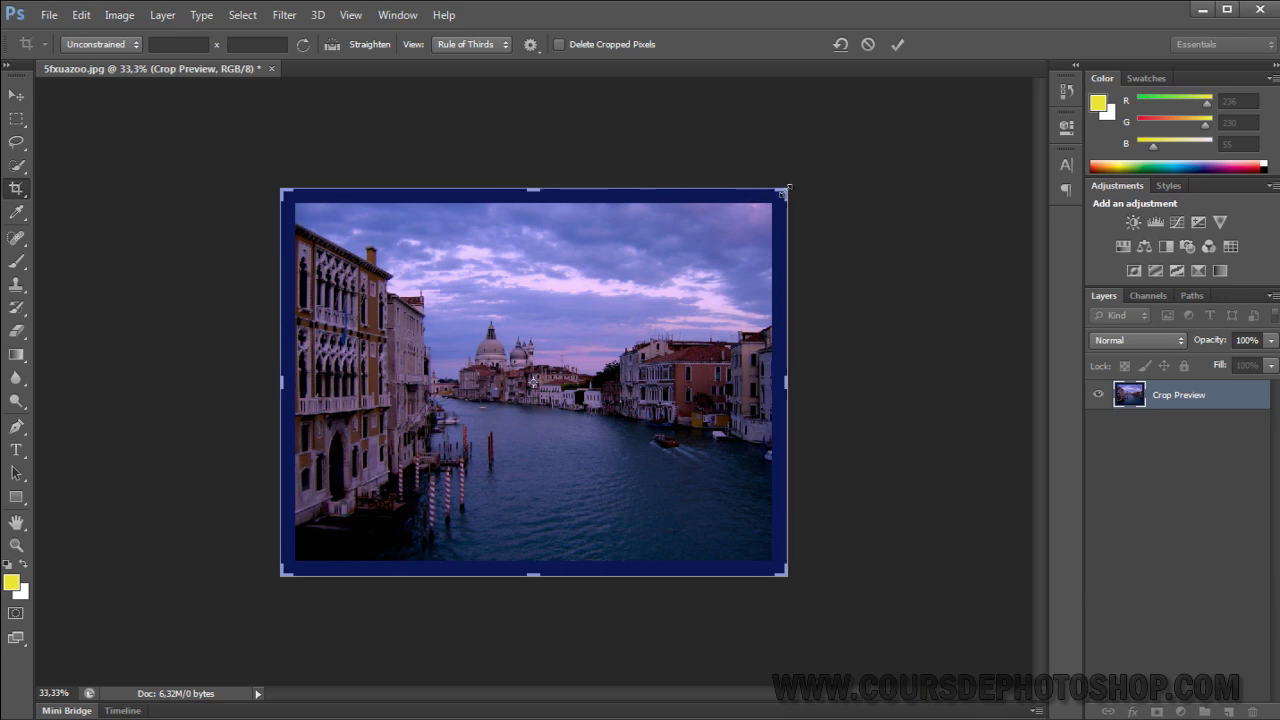
Enlarge the crop box evenly past the navy border, adding a slim transparent margin (about 1940 × 1484 px)
{"action": "left_click", "coordinate": [786, 189]}
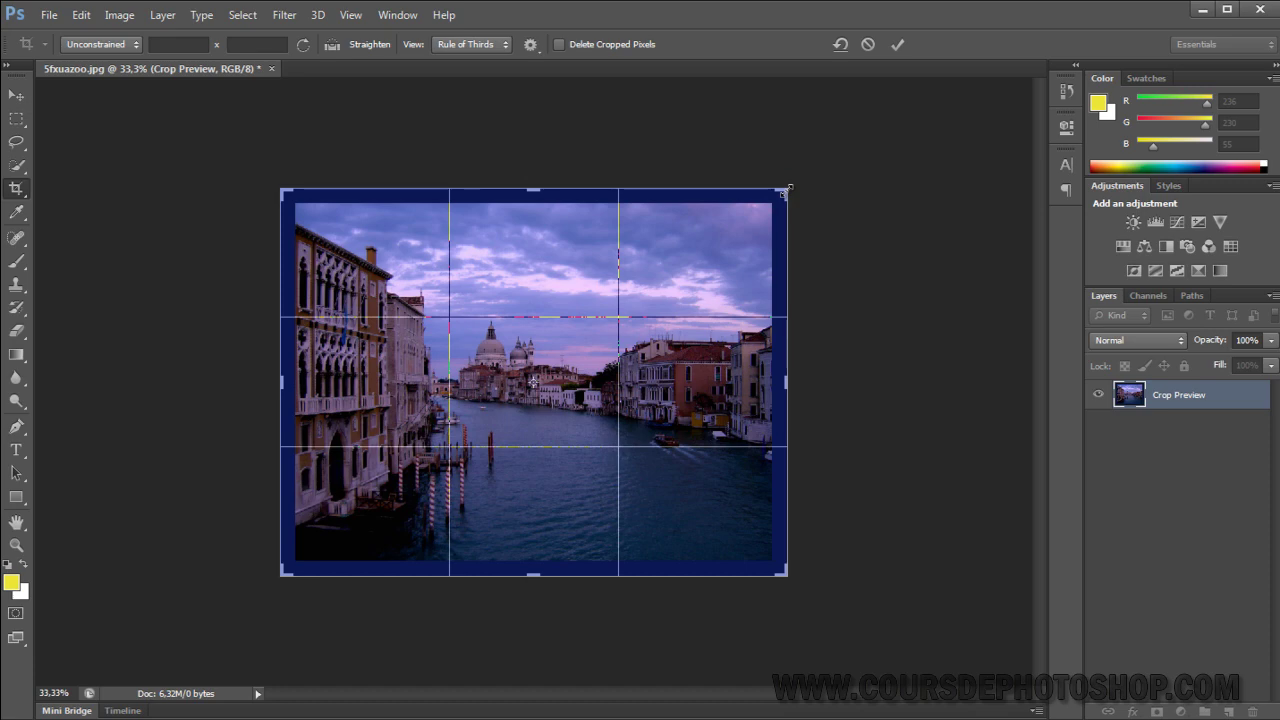
{"action": "left_click_drag", "start_coordinate": [786, 189], "coordinate": [885, 134]}
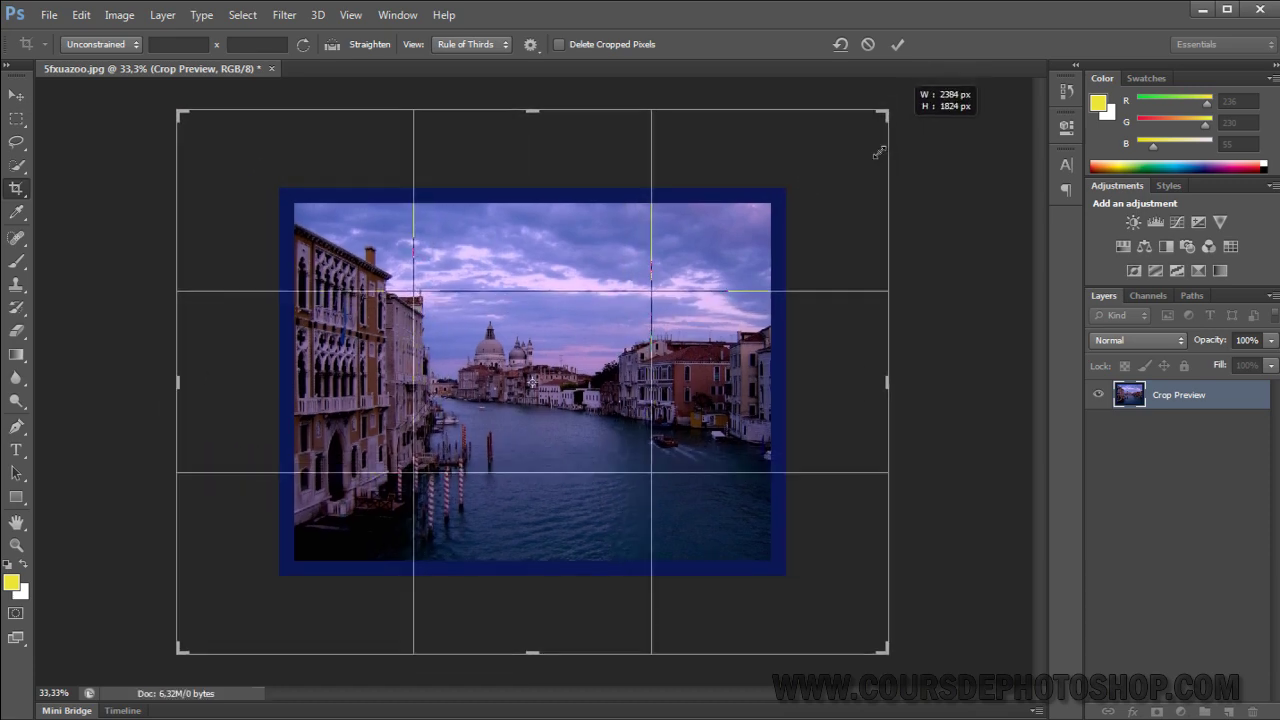
{"action": "mouse_move", "coordinate": [885, 134]}
{"action": "left_mouse_down"}
{"action": "mouse_move", "coordinate": [811, 206]}
{"action": "mouse_move", "coordinate": [846, 194]}
{"action": "mouse_move", "coordinate": [834, 204]}
{"action": "left_mouse_up"}
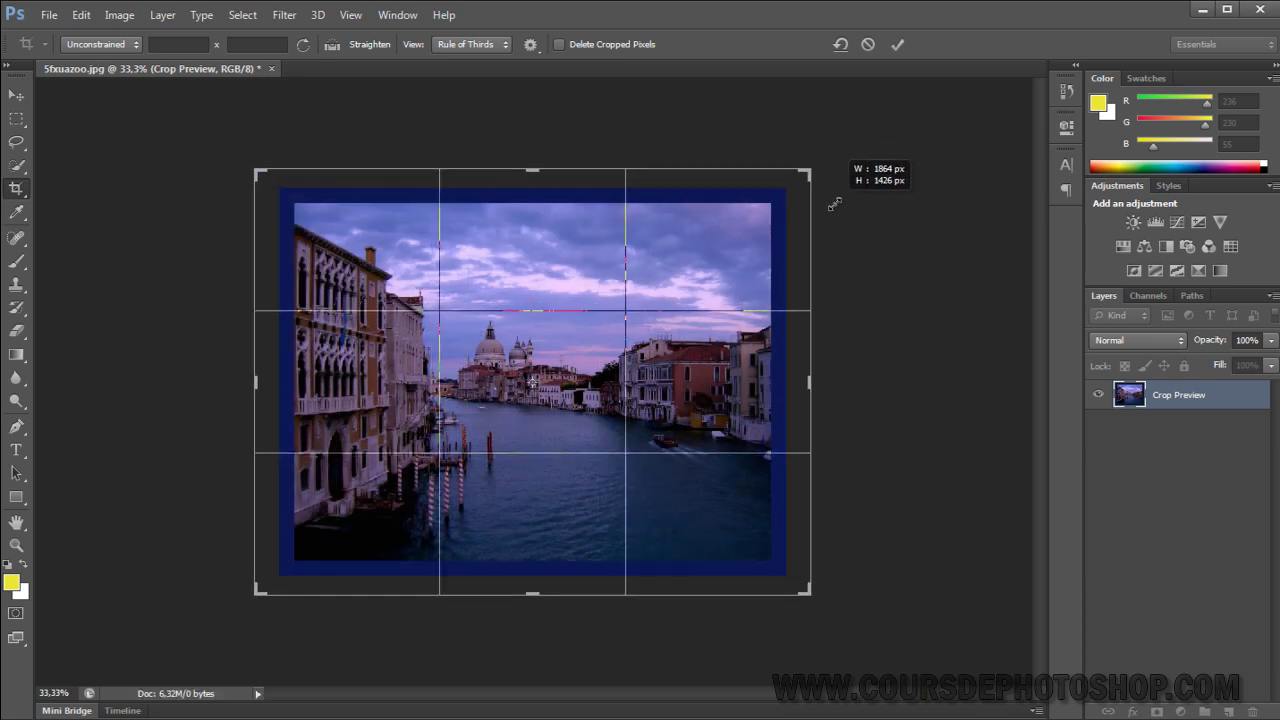
{"action": "mouse_move", "coordinate": [834, 204]}
{"action": "left_mouse_down"}
{"action": "mouse_move", "coordinate": [846, 194]}
{"action": "mouse_move", "coordinate": [820, 206]}
{"action": "mouse_move", "coordinate": [832, 222]}
{"action": "left_mouse_up"}
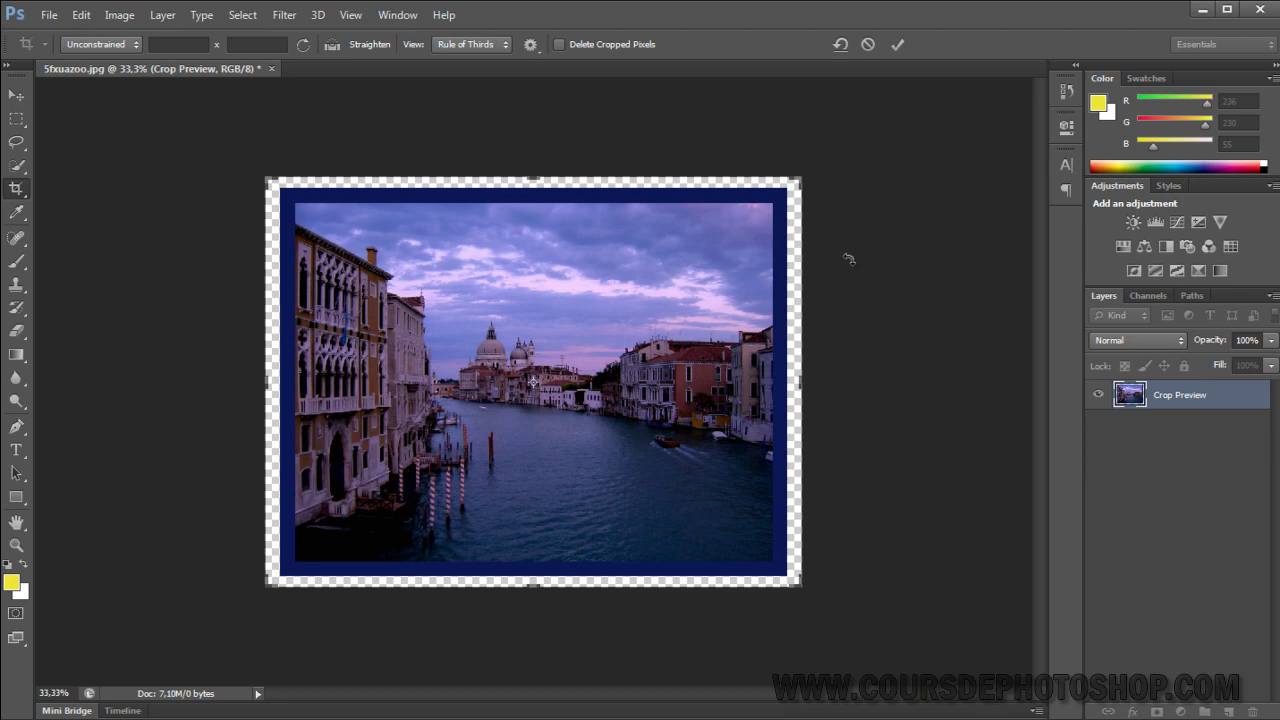